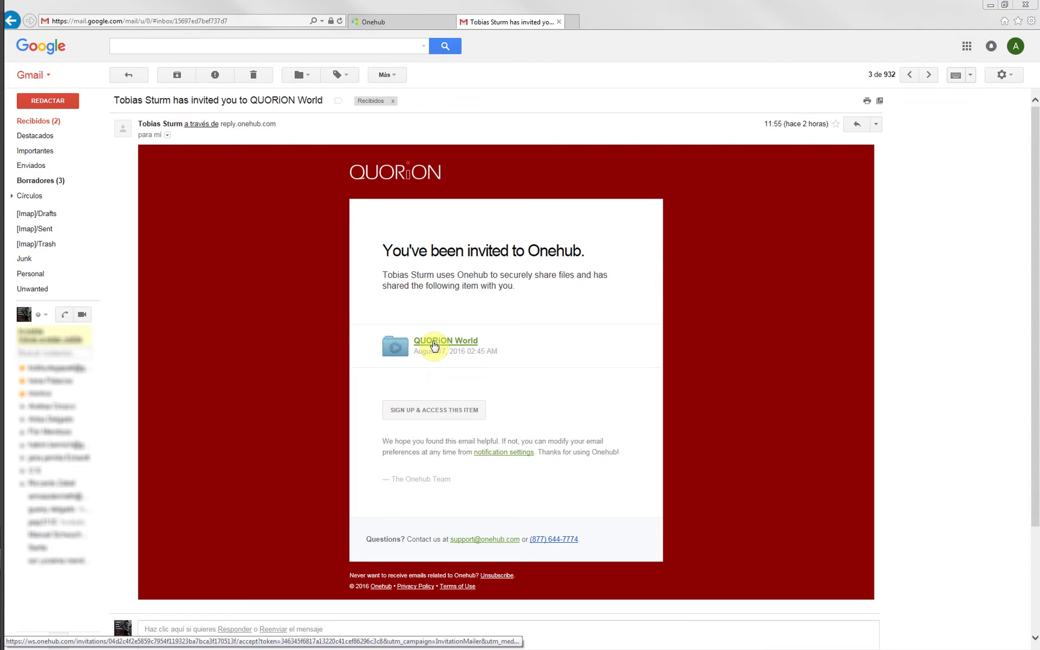
- Open the QUORiON World invitation and enter the new account's first name, last name and password
{"action": "left_click", "coordinate": [434, 345]}
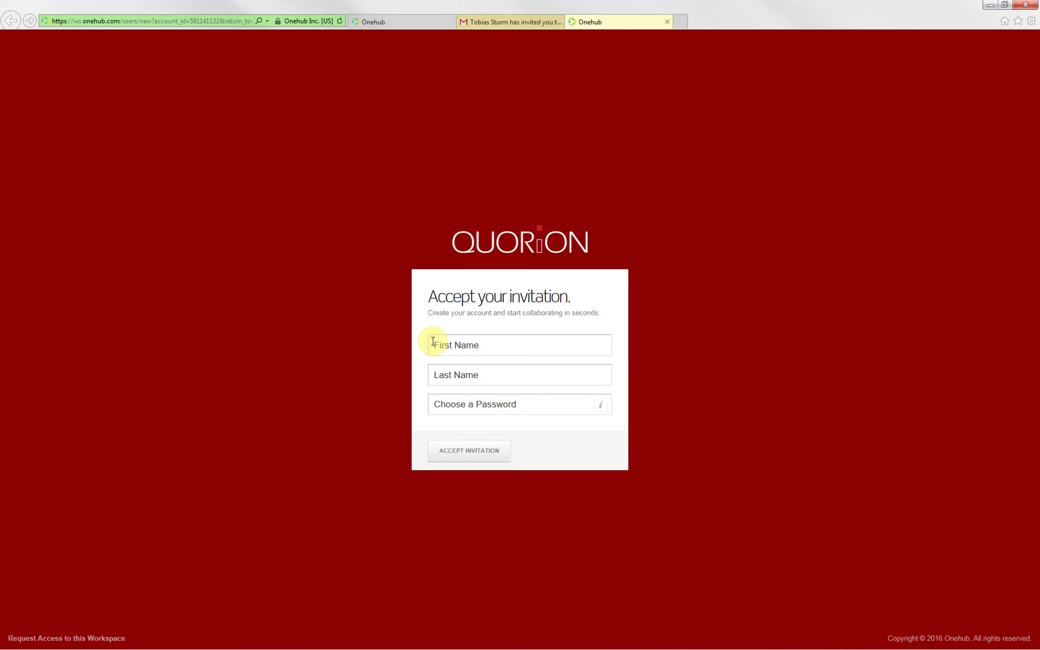
{"action": "left_click", "coordinate": [433, 343]}
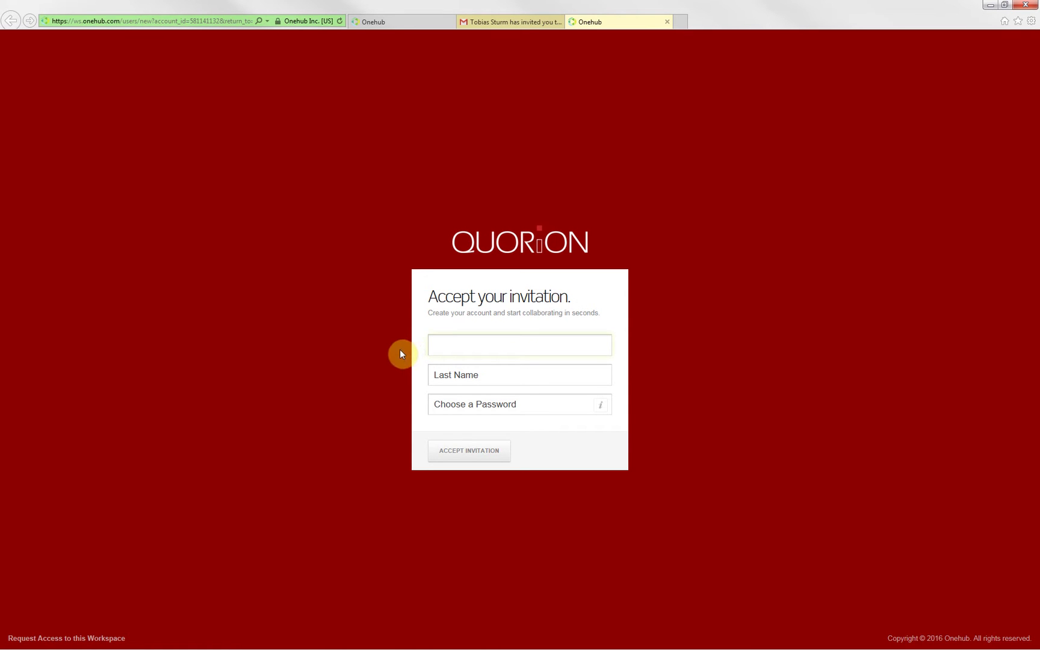
{"action": "key", "text": "Tab"}
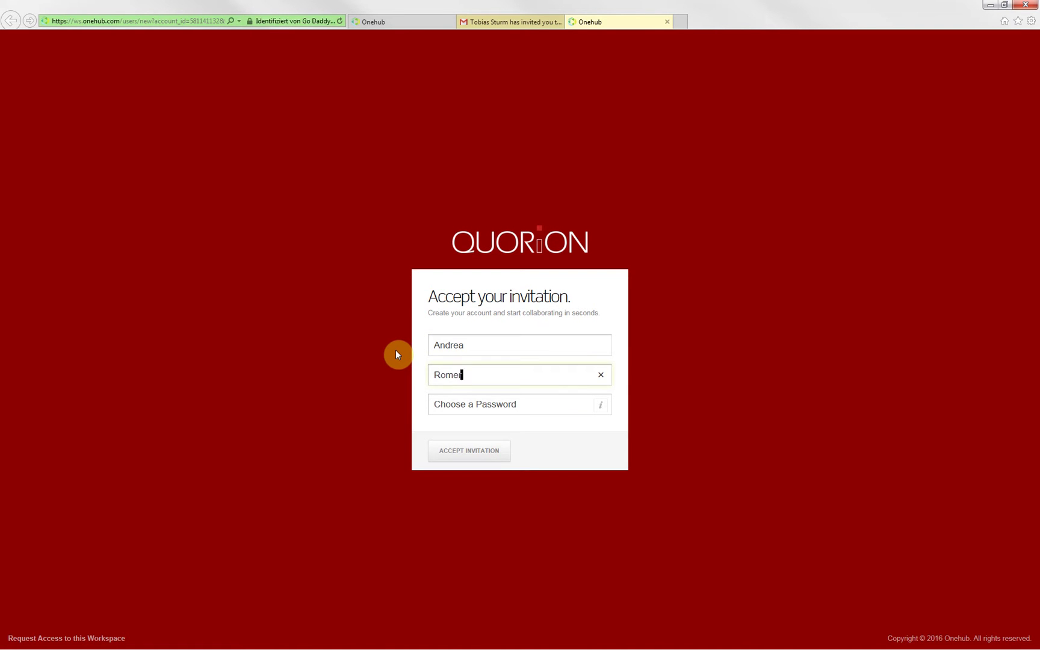
{"action": "key", "text": "Tab"}
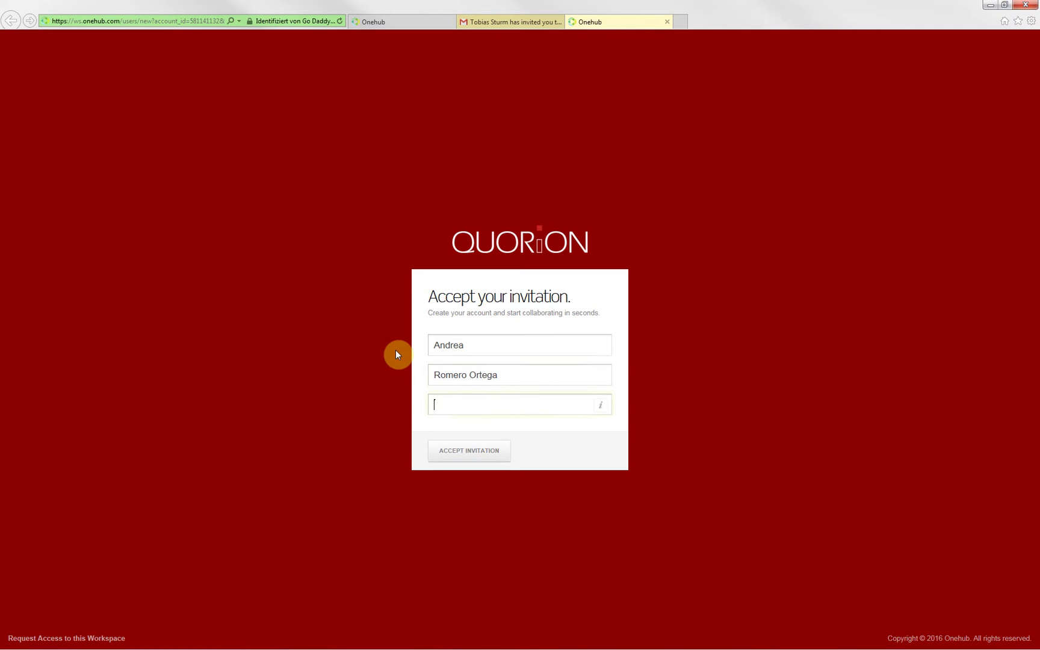
- Submit the invitation, decline saving the password, and browse to QMP PC Tools > QProg
{"action": "left_click", "coordinate": [470, 452]}
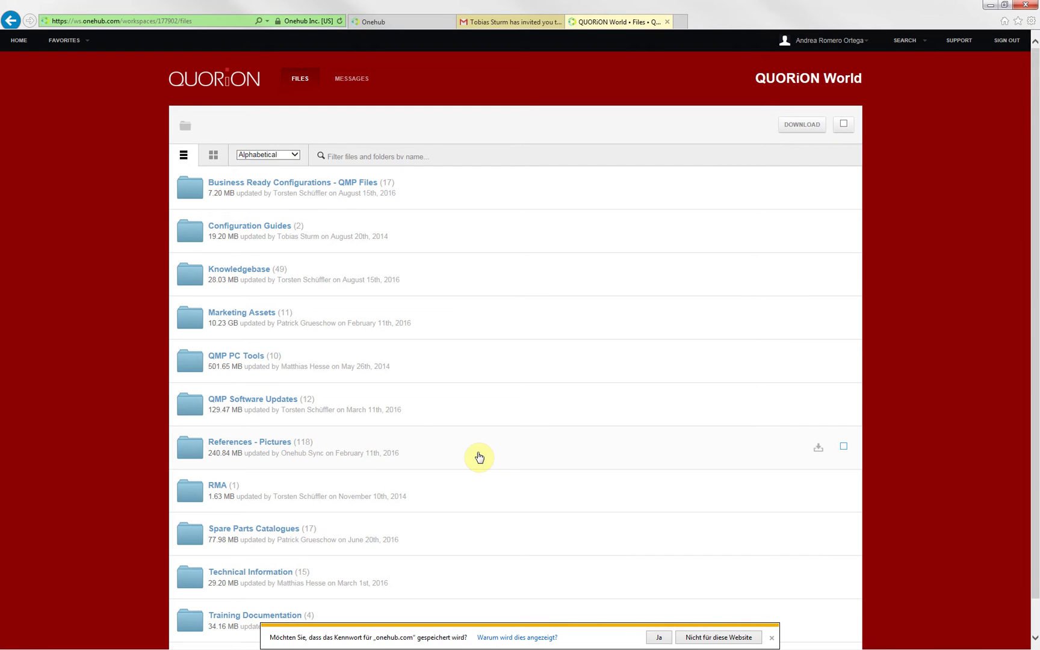
{"action": "left_click", "coordinate": [711, 639]}
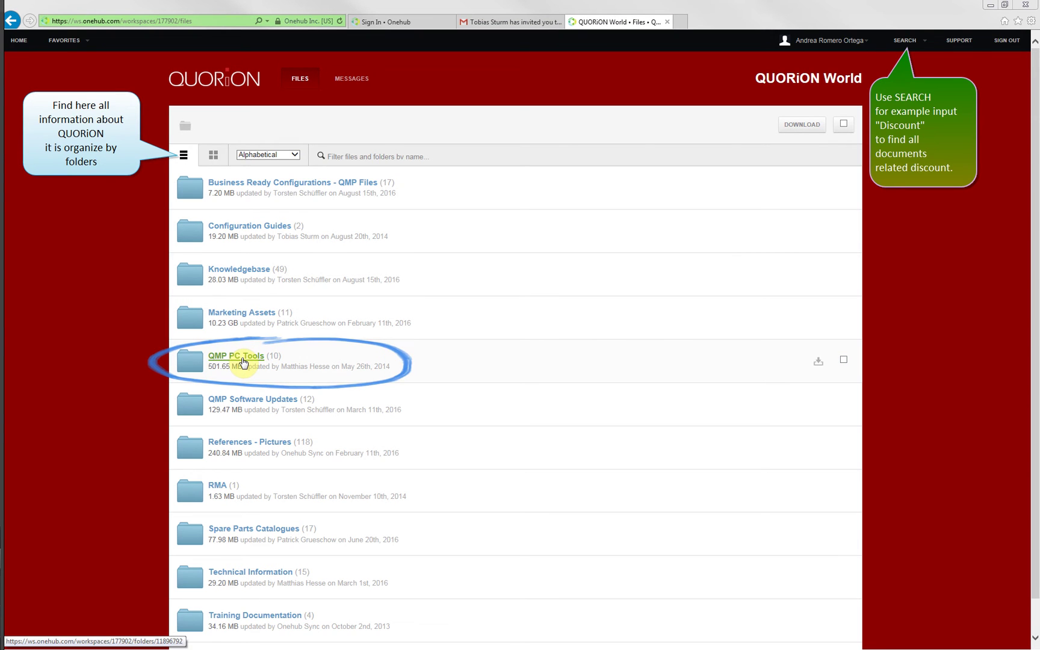
{"action": "left_click", "coordinate": [243, 361]}
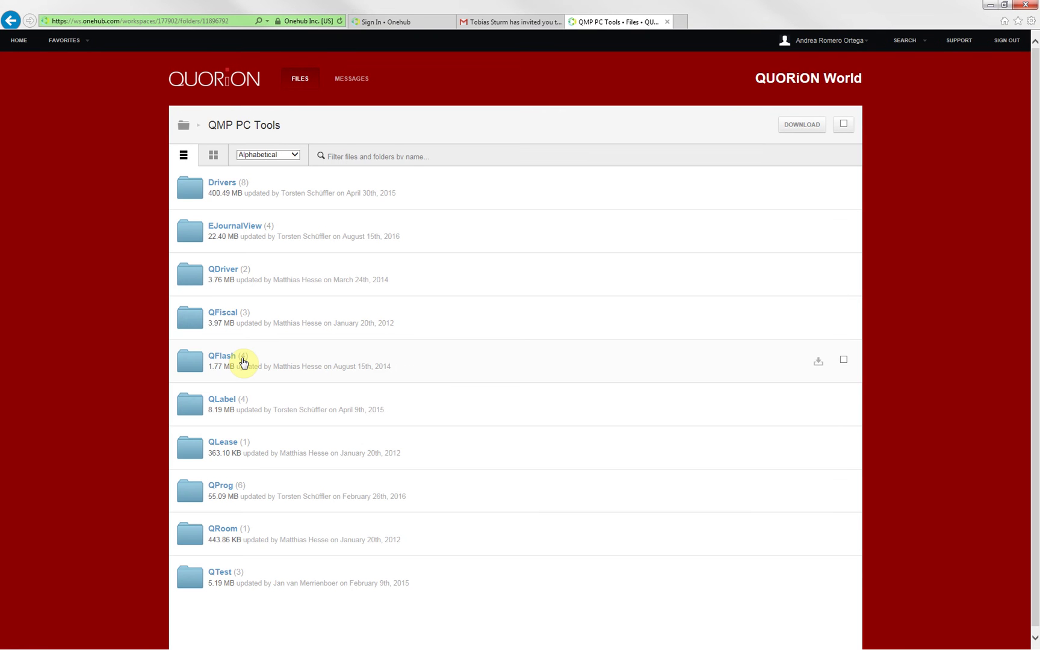
{"action": "left_click", "coordinate": [218, 486]}
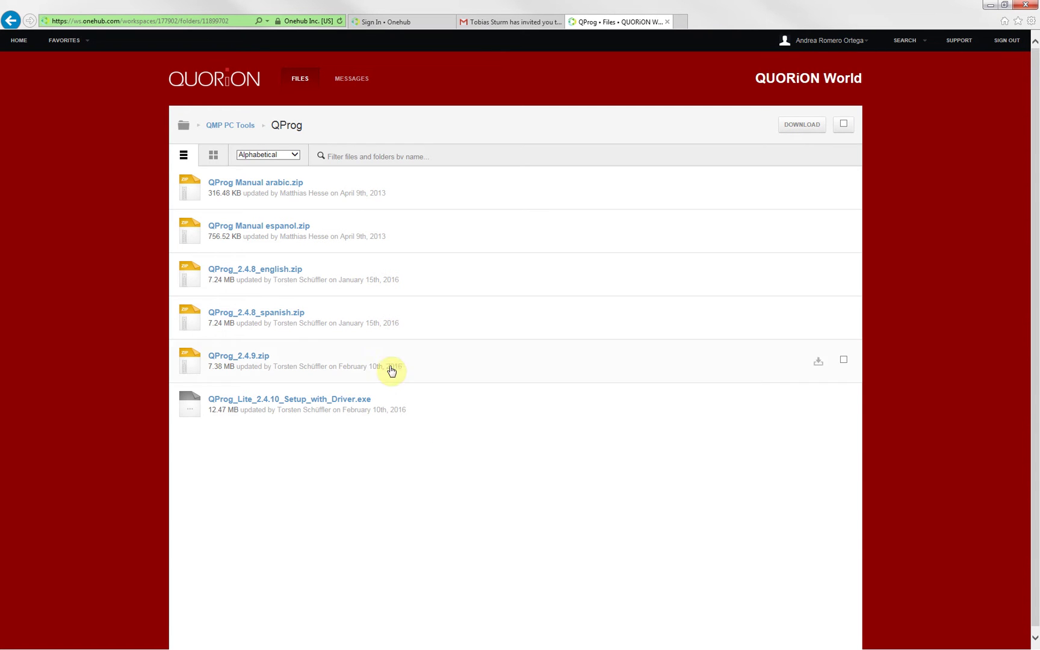
- Download QProg_2.4.9.zip to the computer and show it in its Downloads folder
{"action": "left_click", "coordinate": [235, 360]}
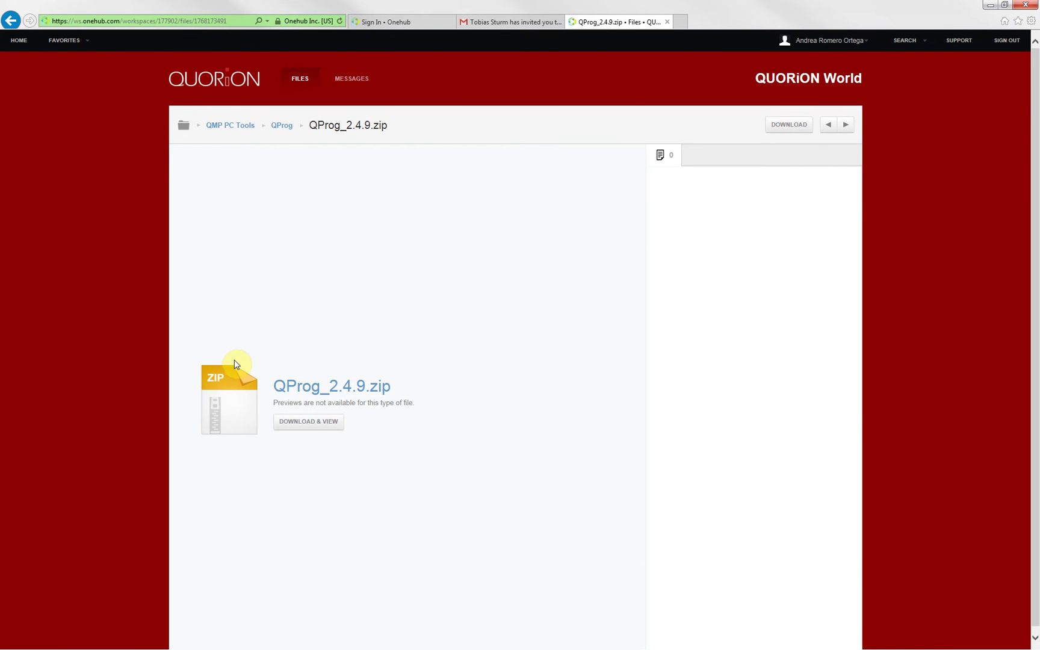
{"action": "left_click", "coordinate": [312, 422]}
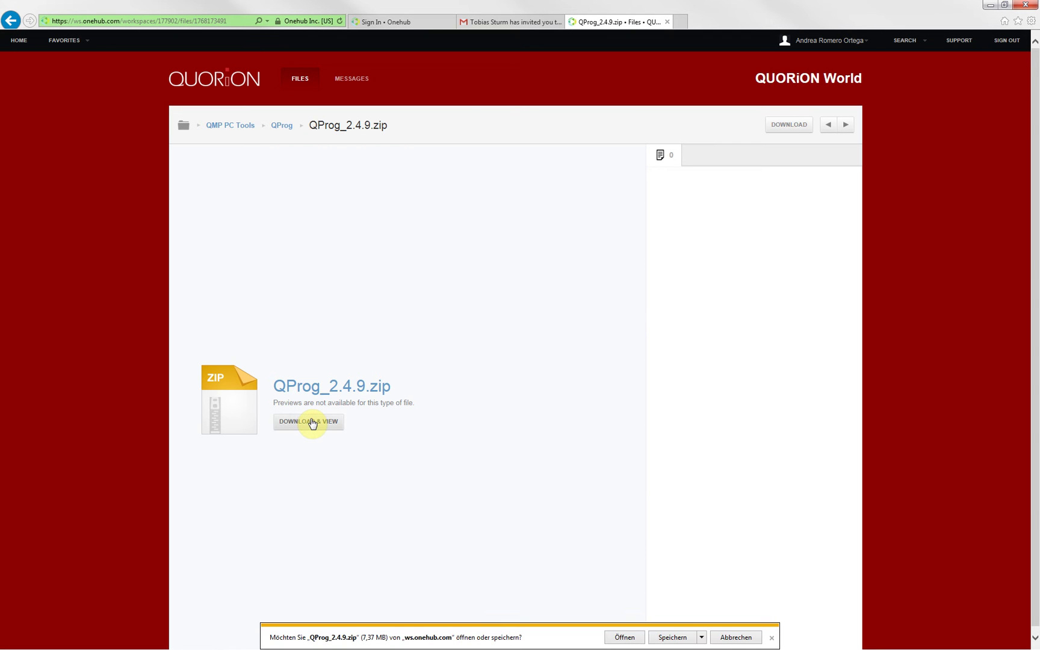
{"action": "left_click", "coordinate": [673, 638]}
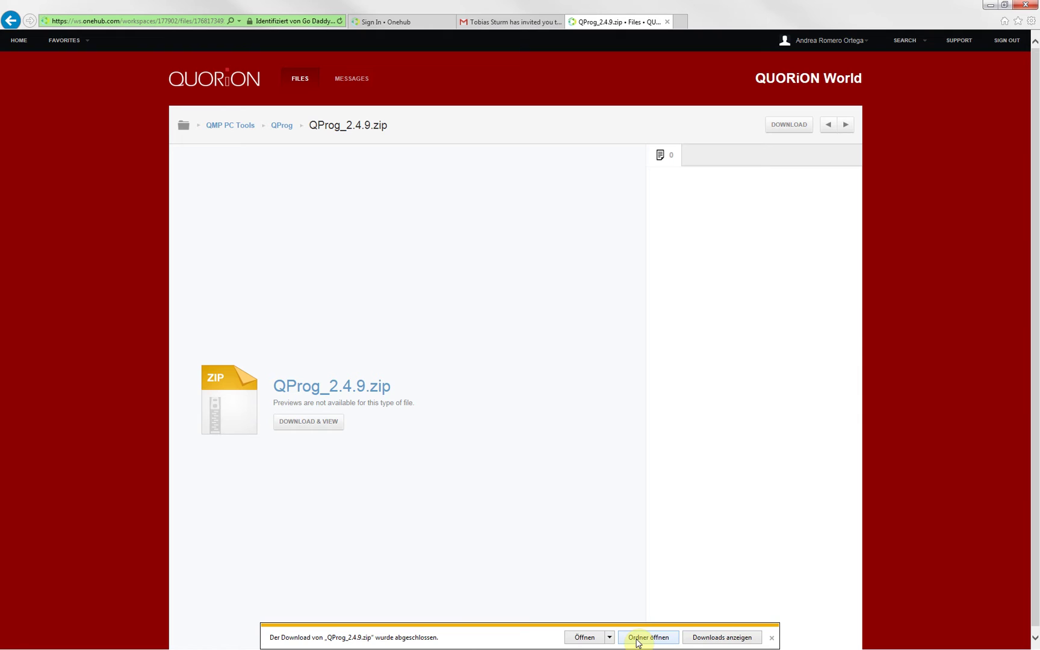
{"action": "left_click", "coordinate": [638, 638]}
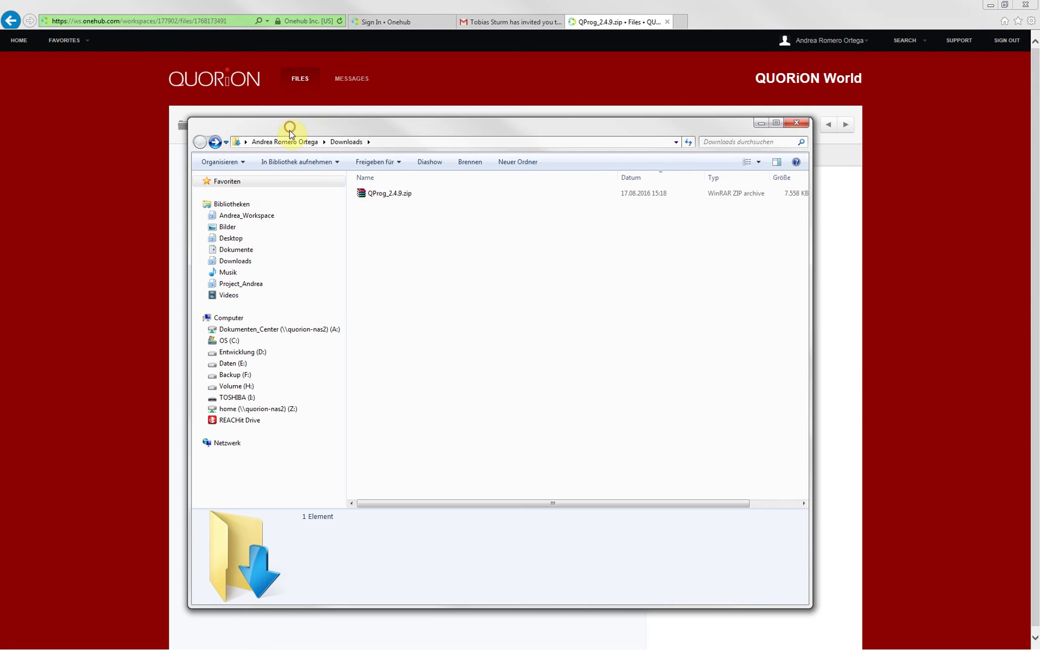
- Move QProg_2.4.9.zip from Downloads to Volume (H:) by cutting and pasting
{"action": "left_click", "coordinate": [385, 198]}
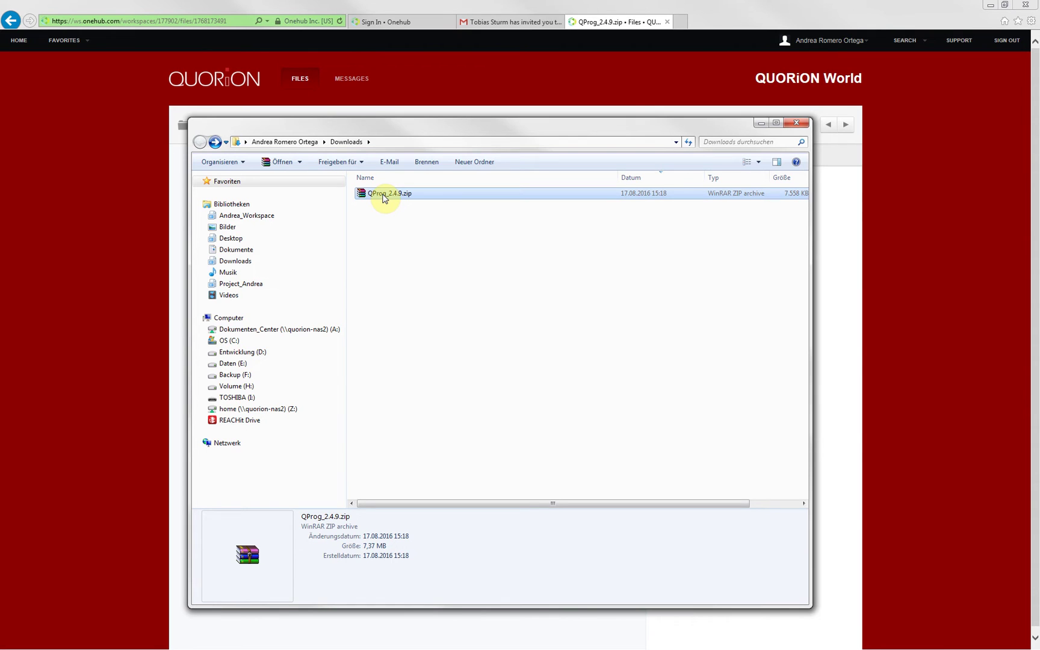
{"action": "right_click", "coordinate": [383, 196]}
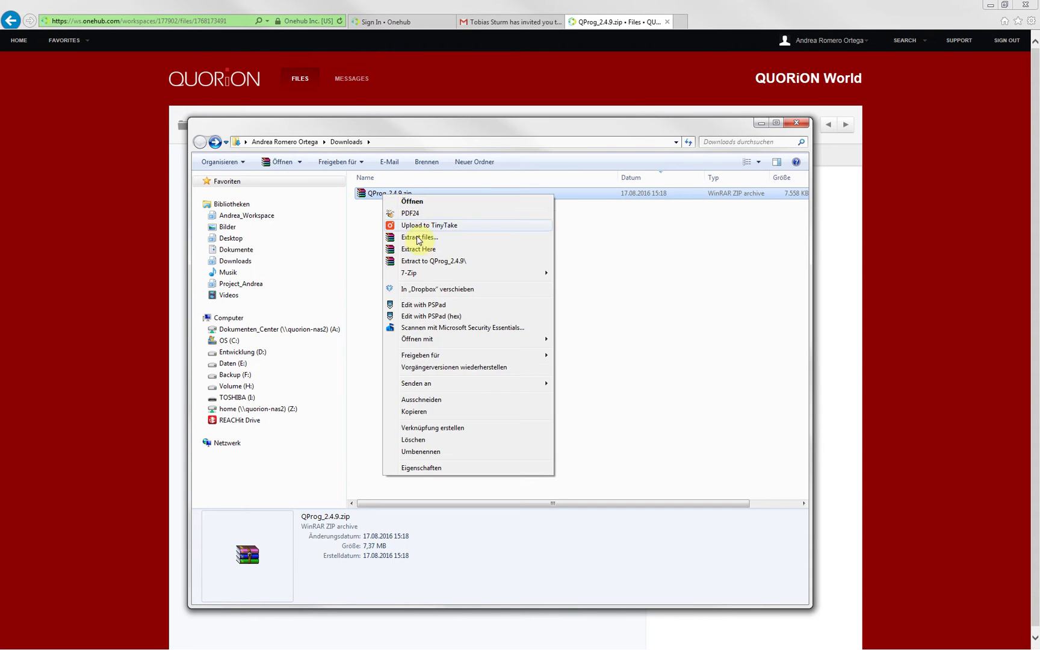
{"action": "left_click", "coordinate": [420, 399]}
{"action": "left_click", "coordinate": [251, 390]}
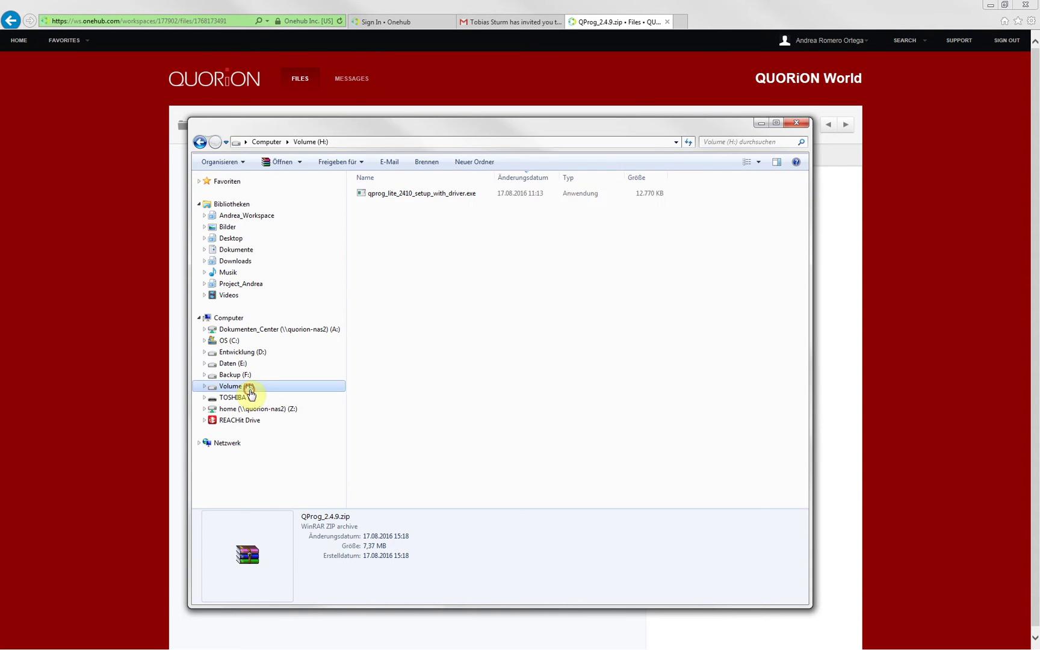
{"action": "right_click", "coordinate": [412, 302]}
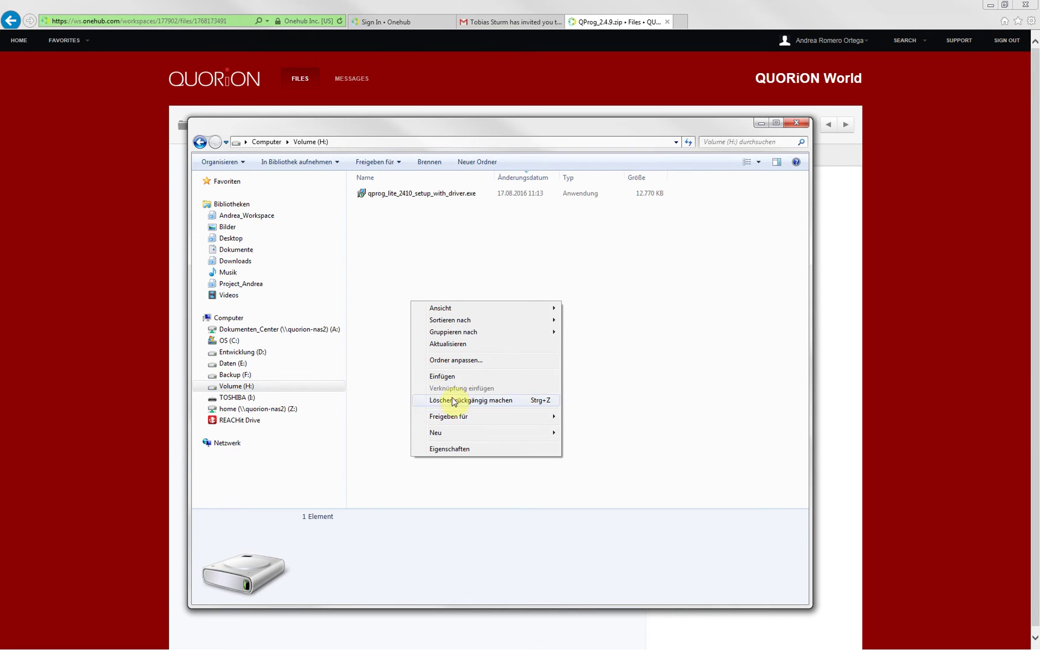
{"action": "left_click", "coordinate": [460, 376]}
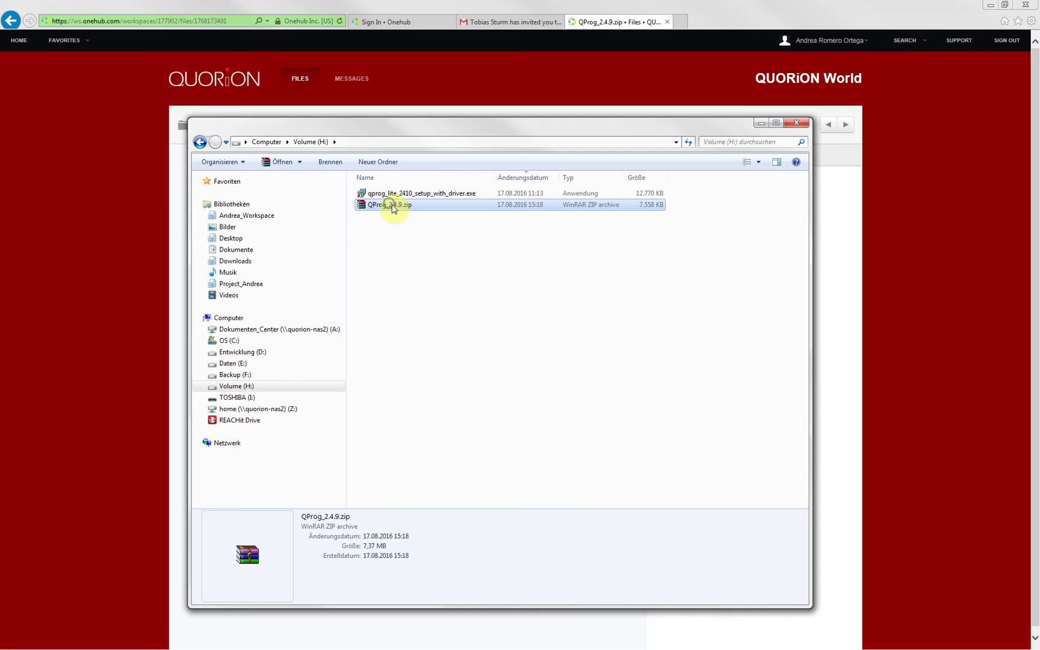
- Extract QProg_2.4.9.zip on Volume (H:) and close Internet Explorer
{"action": "right_click", "coordinate": [393, 208]}
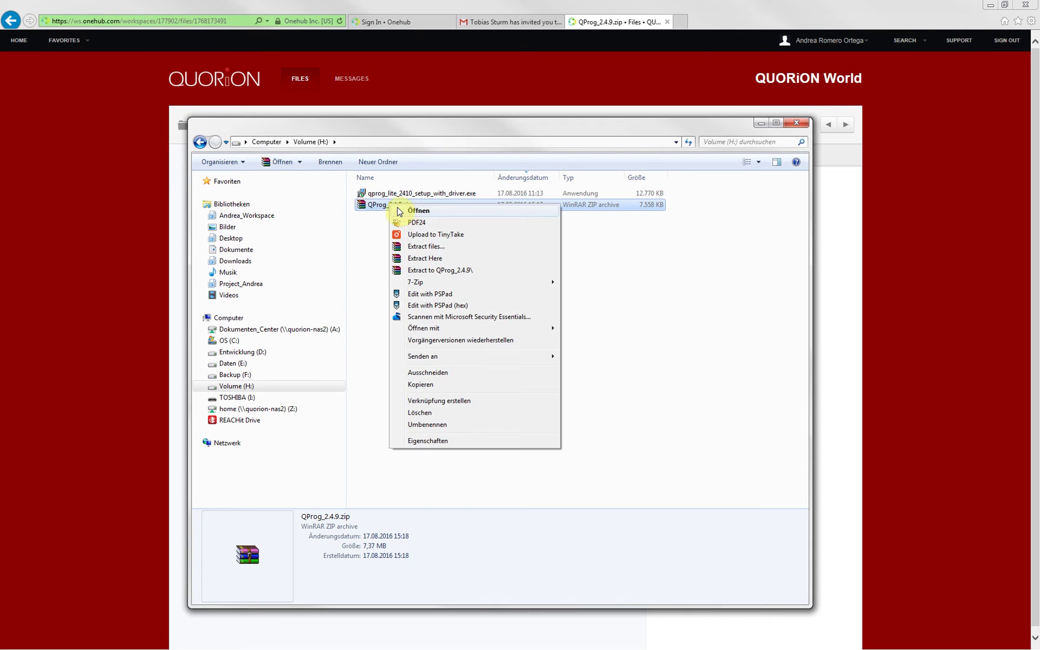
{"action": "left_click", "coordinate": [425, 264]}
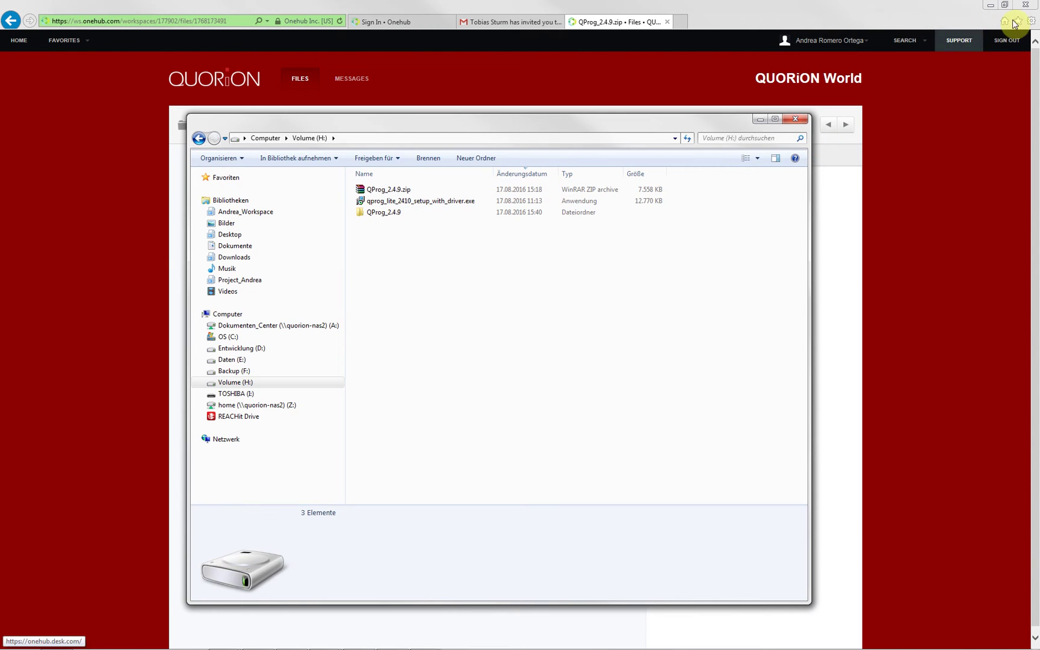
{"action": "left_click", "coordinate": [1028, 6]}
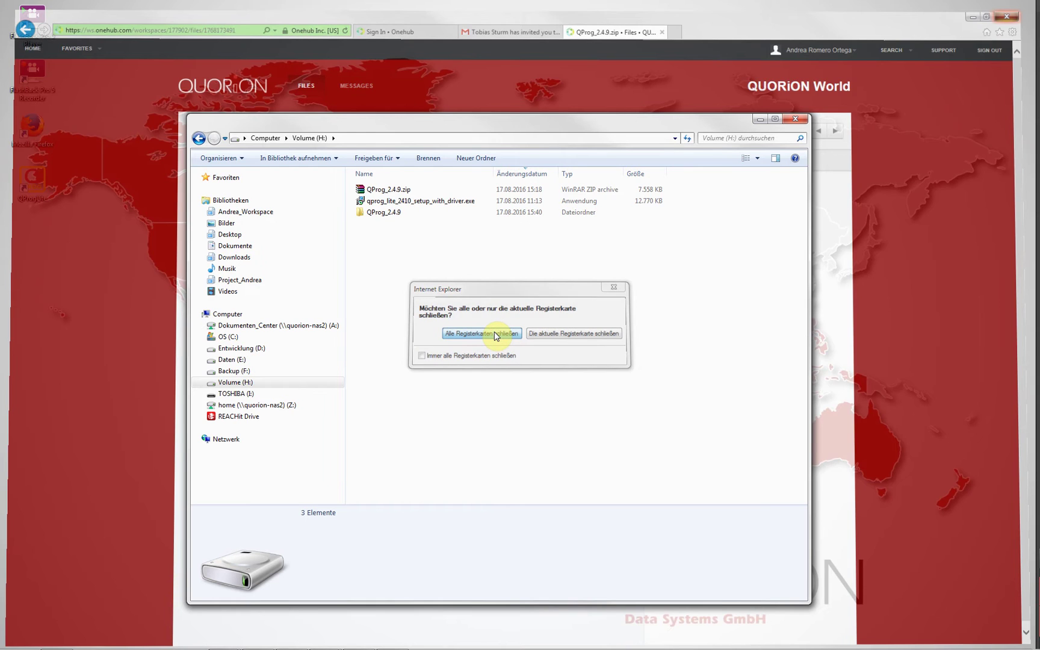
- Close all browser tabs and send a qprog.exe shortcut from QProg_2.4.9 to the desktop
{"action": "left_click", "coordinate": [496, 335]}
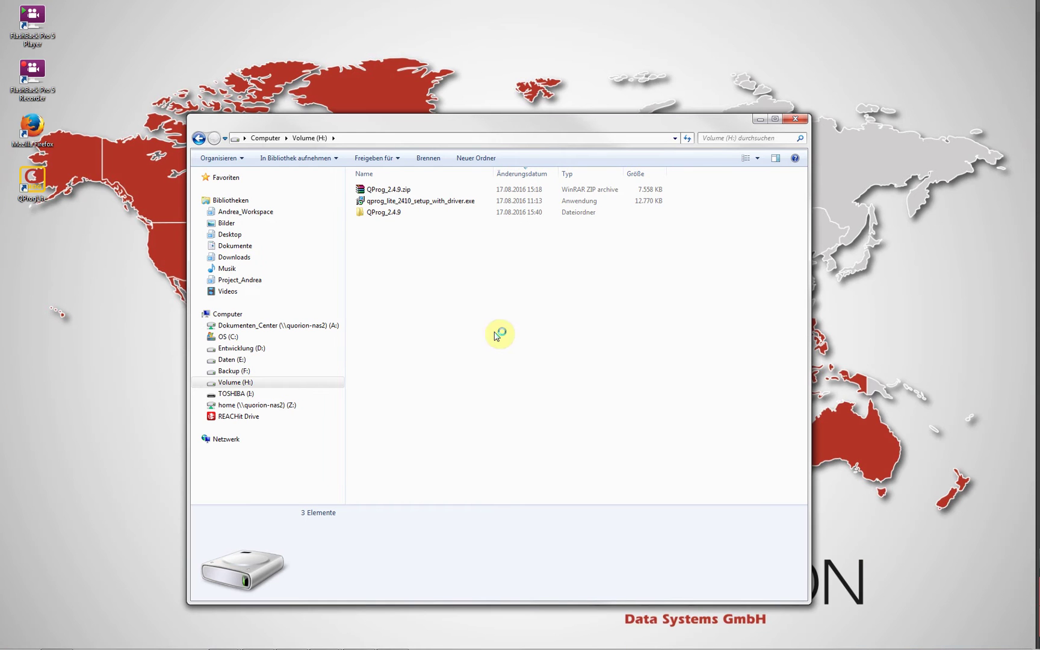
{"action": "double_click", "coordinate": [383, 215]}
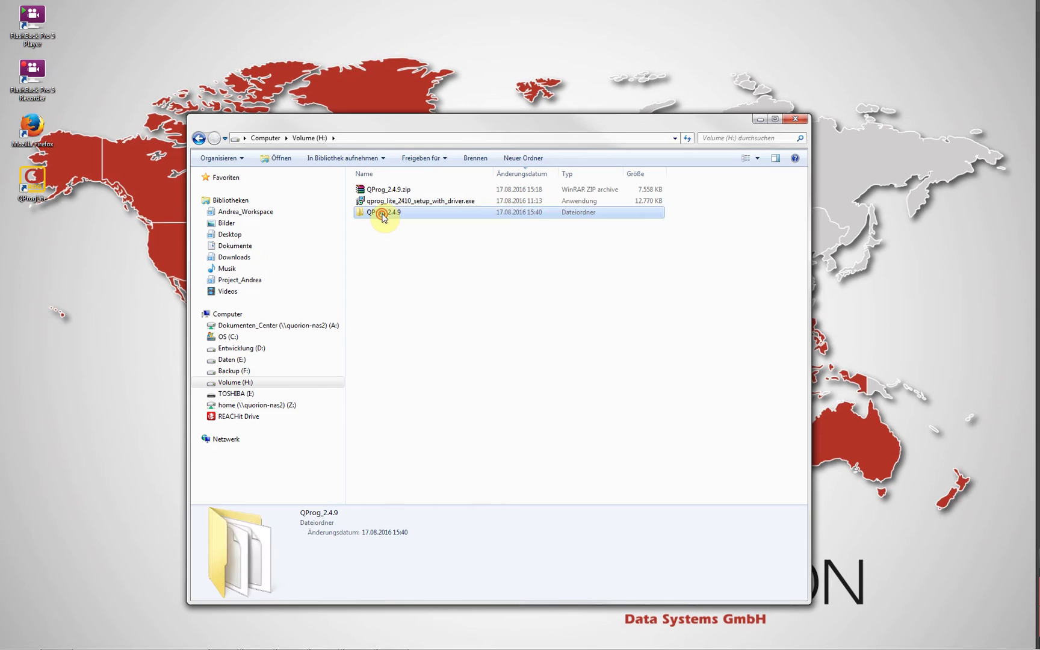
{"action": "right_click", "coordinate": [381, 294]}
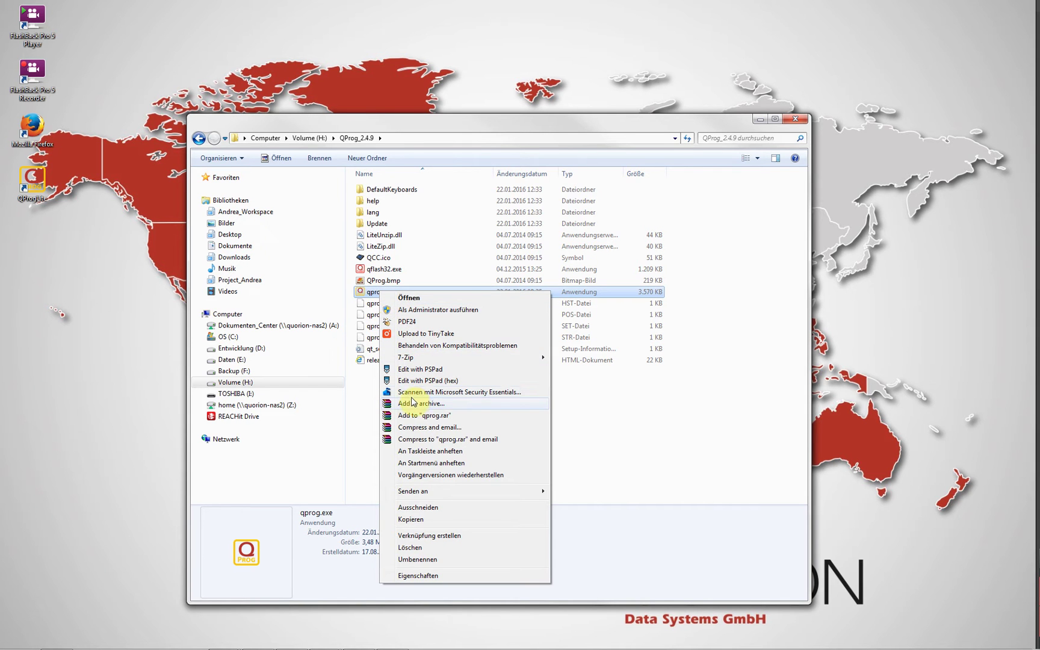
{"action": "mouse_move", "coordinate": [439, 492]}
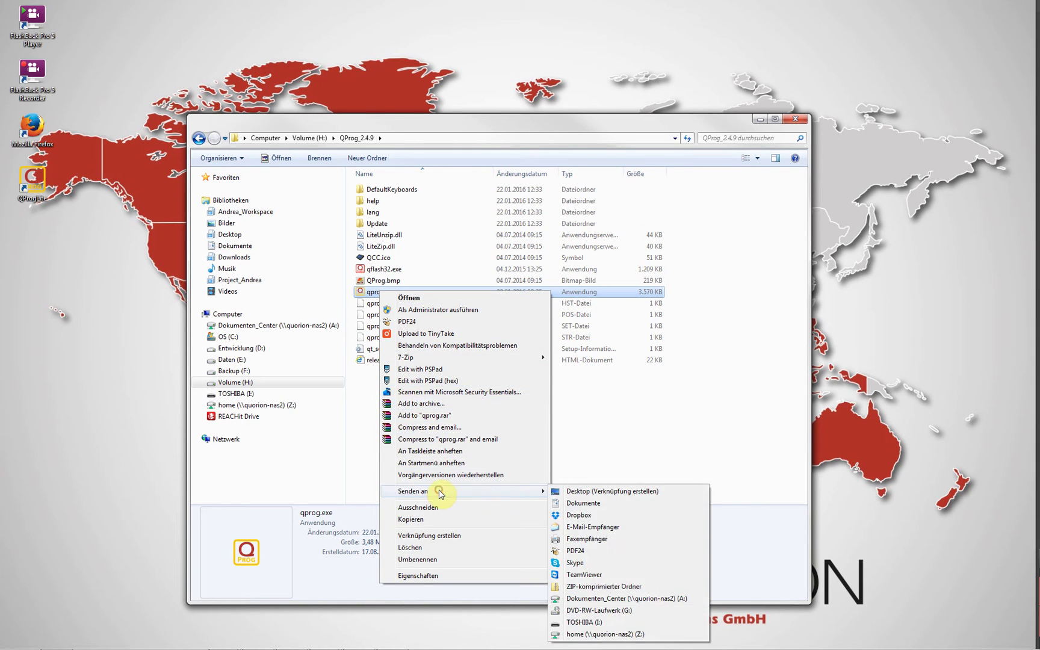
{"action": "left_click", "coordinate": [627, 493]}
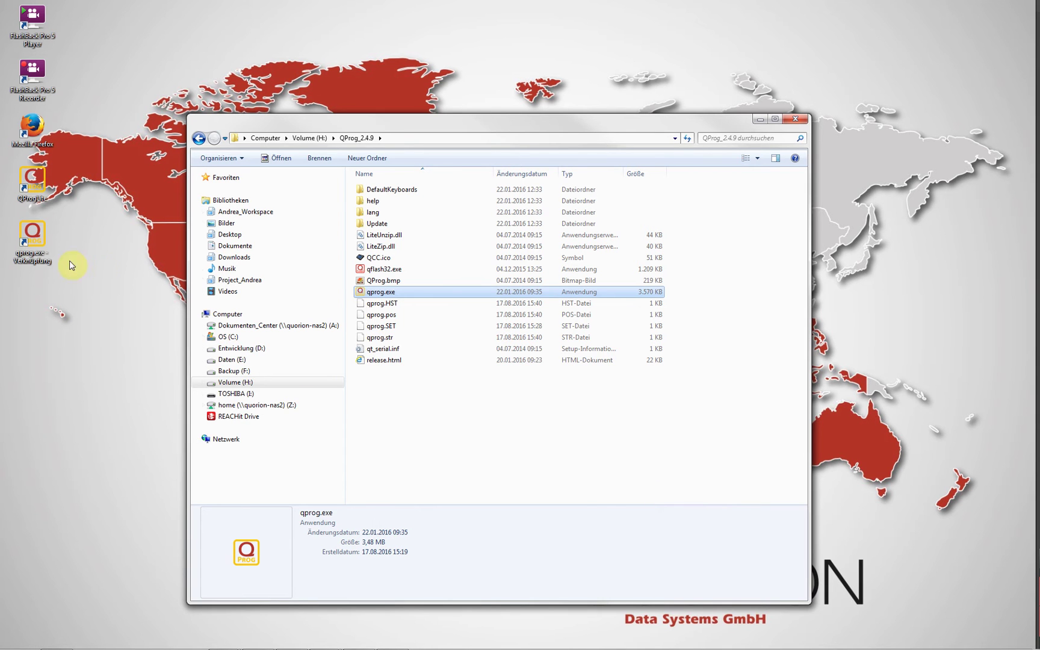
{"action": "left_click", "coordinate": [33, 244]}
{"action": "left_click", "coordinate": [795, 127]}
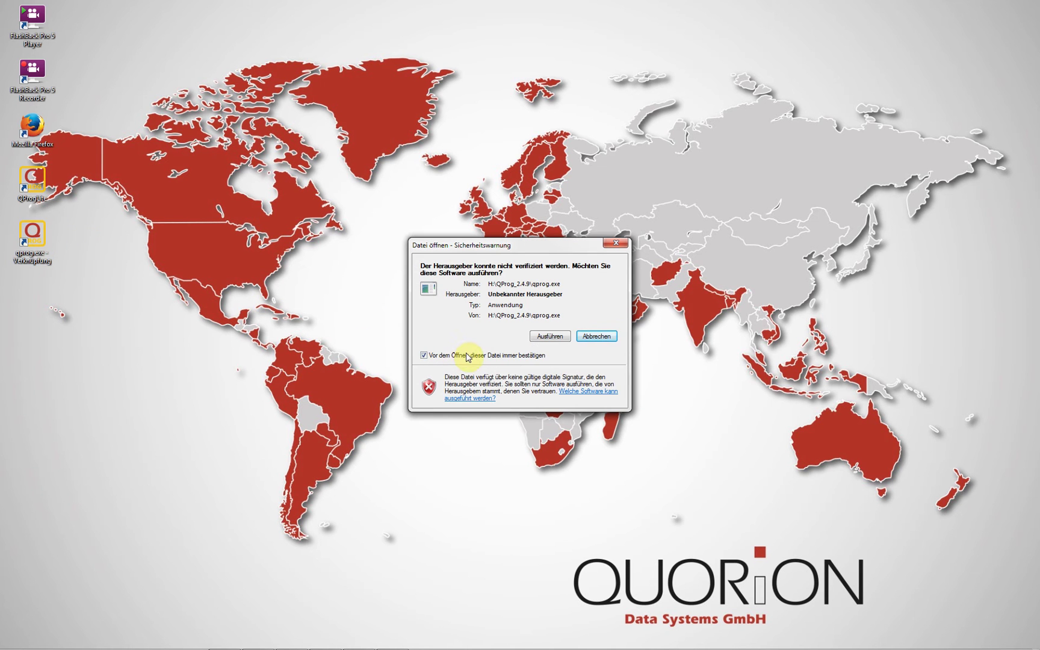
- Run qprog.exe despite the security warning and set What's new to not show on start-up
{"action": "left_click", "coordinate": [424, 356]}
{"action": "left_click", "coordinate": [542, 340]}
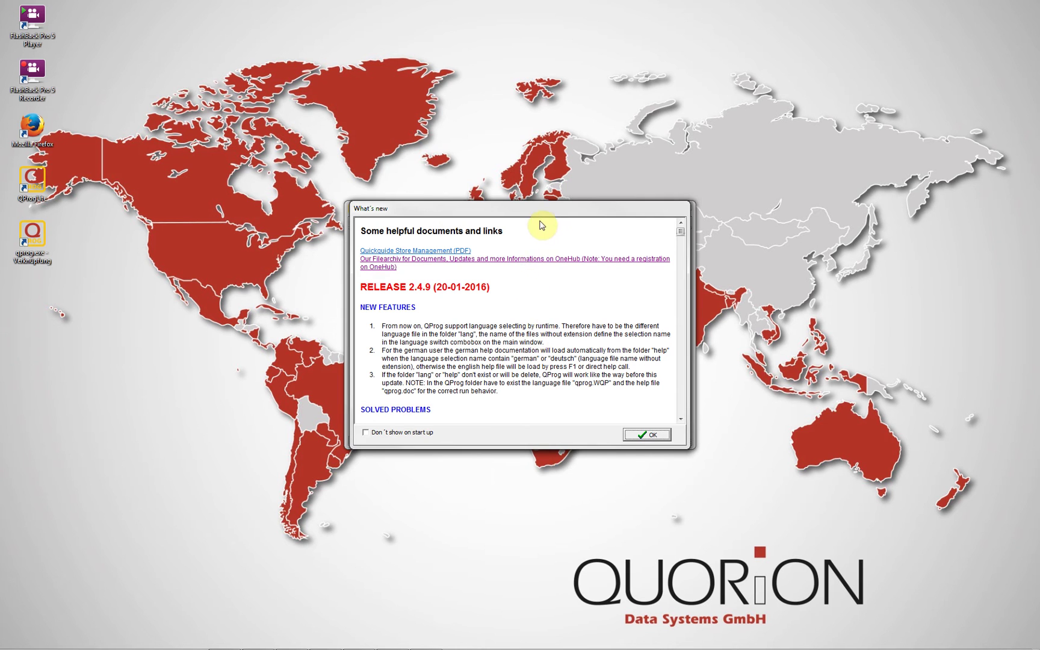
{"action": "left_click_drag", "start_coordinate": [542, 206], "coordinate": [542, 156]}
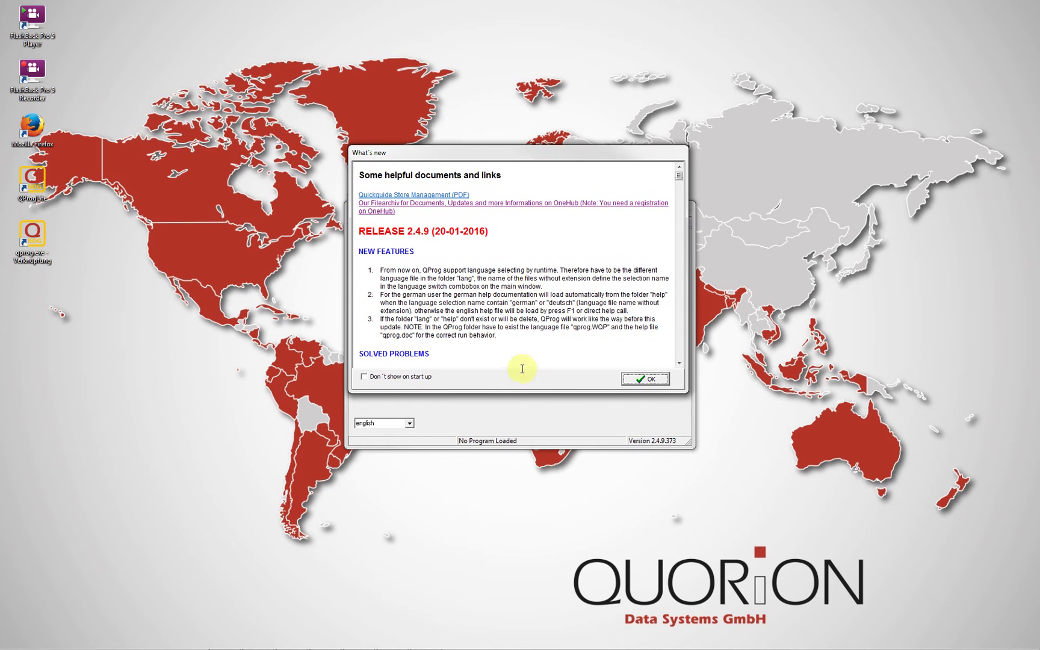
{"action": "scroll", "coordinate": [685, 185], "scroll_direction": "down", "scroll_amount": 5}
{"action": "scroll", "coordinate": [687, 193], "scroll_direction": "down", "scroll_amount": 15}
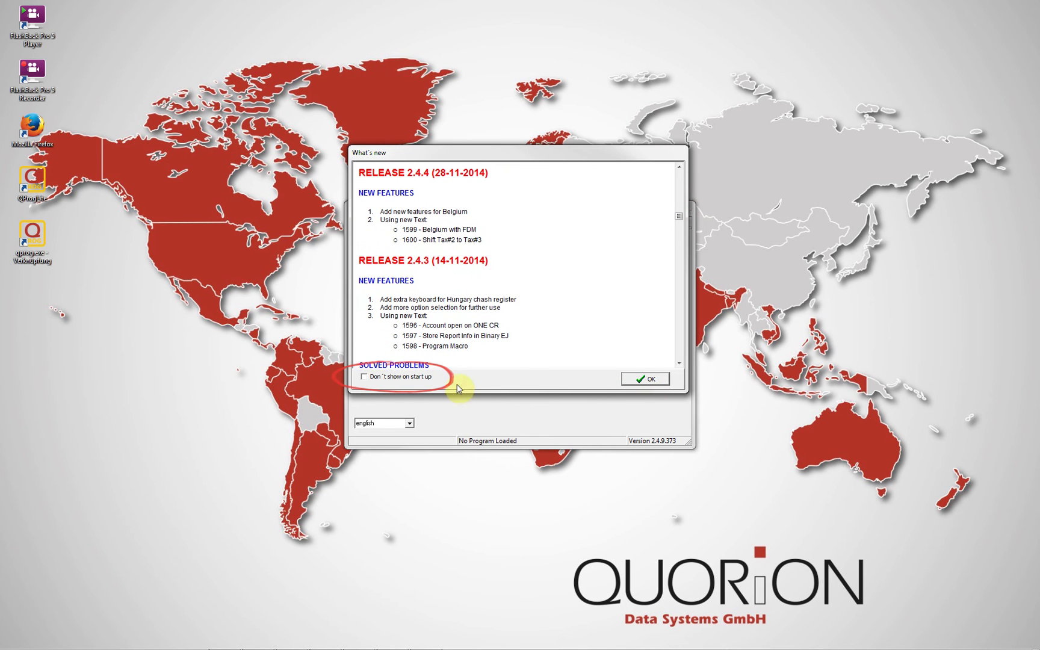
{"action": "left_click", "coordinate": [364, 378]}
{"action": "left_click", "coordinate": [643, 381]}
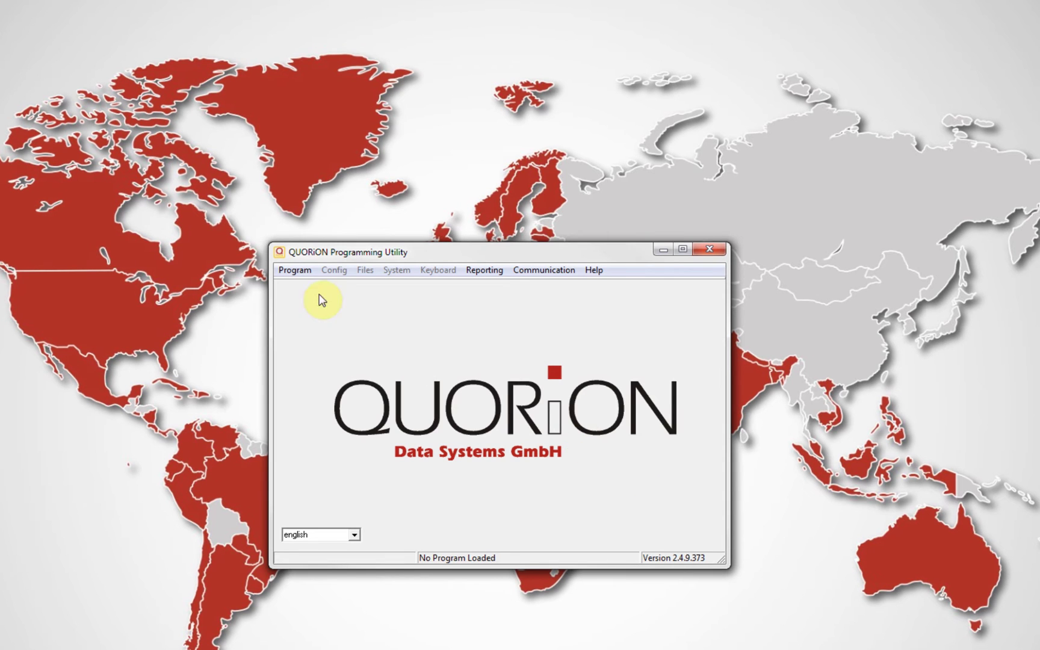
- Start Load from Register using ComPort COM45, Automatic scan on, and Direct Connection
{"action": "left_click", "coordinate": [301, 272]}
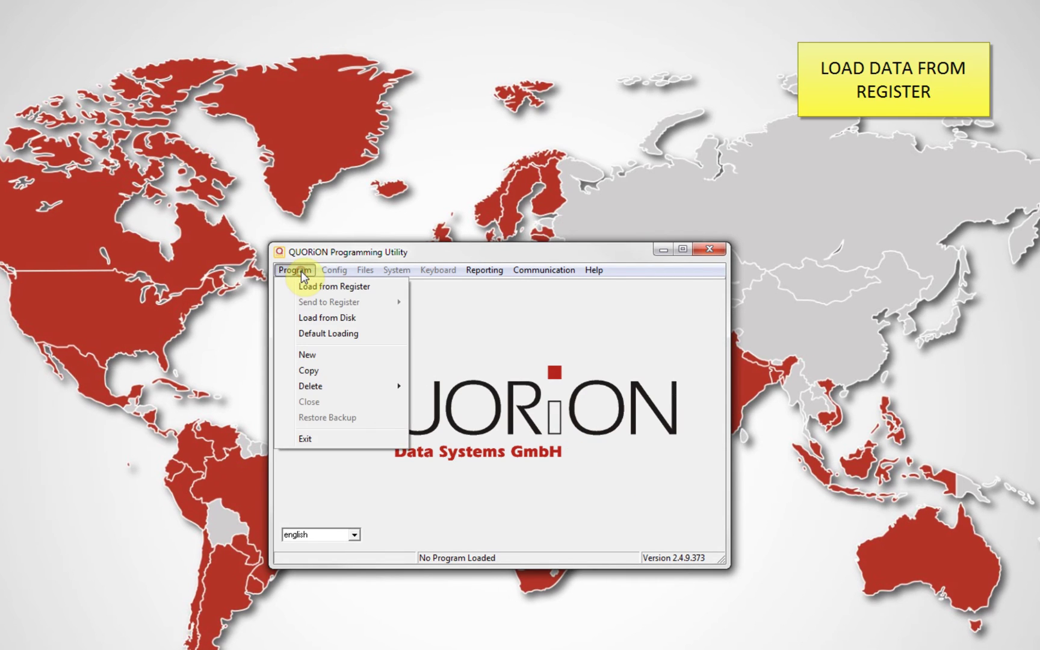
{"action": "left_click", "coordinate": [304, 283]}
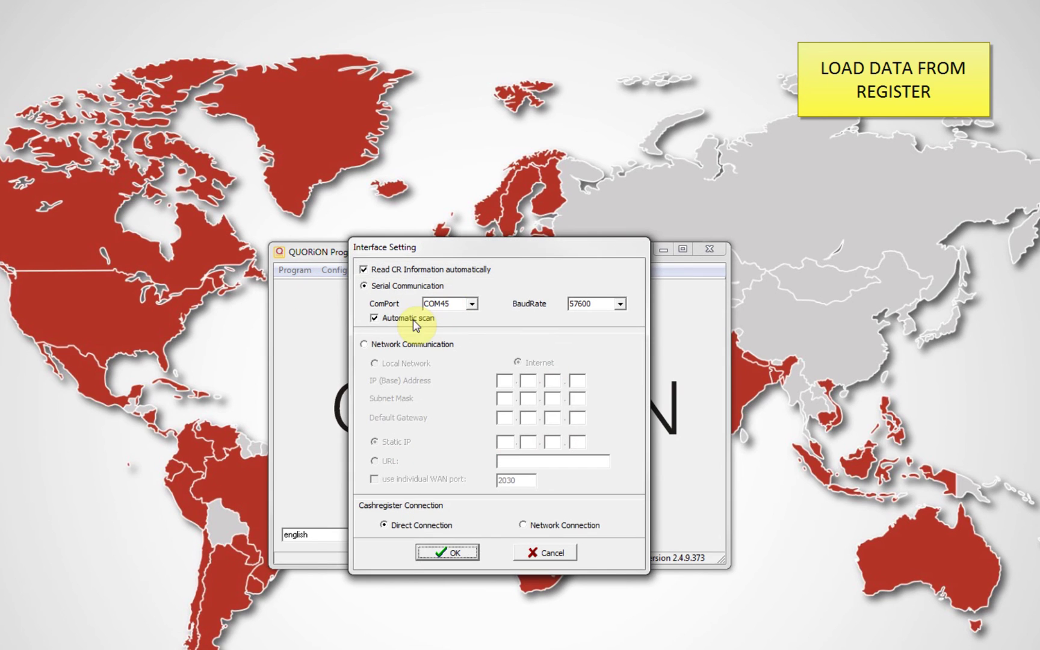
{"action": "left_click", "coordinate": [410, 319]}
{"action": "left_click", "coordinate": [474, 304]}
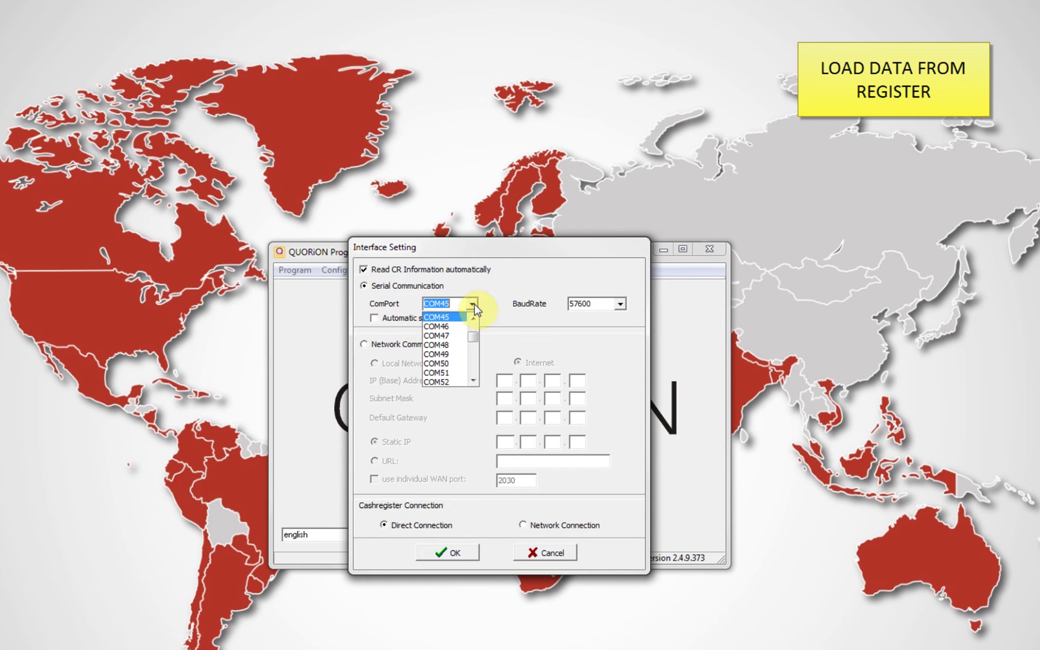
{"action": "mouse_move", "coordinate": [472, 328]}
{"action": "left_mouse_down"}
{"action": "mouse_move", "coordinate": [471, 362]}
{"action": "mouse_move", "coordinate": [476, 328]}
{"action": "left_mouse_up"}
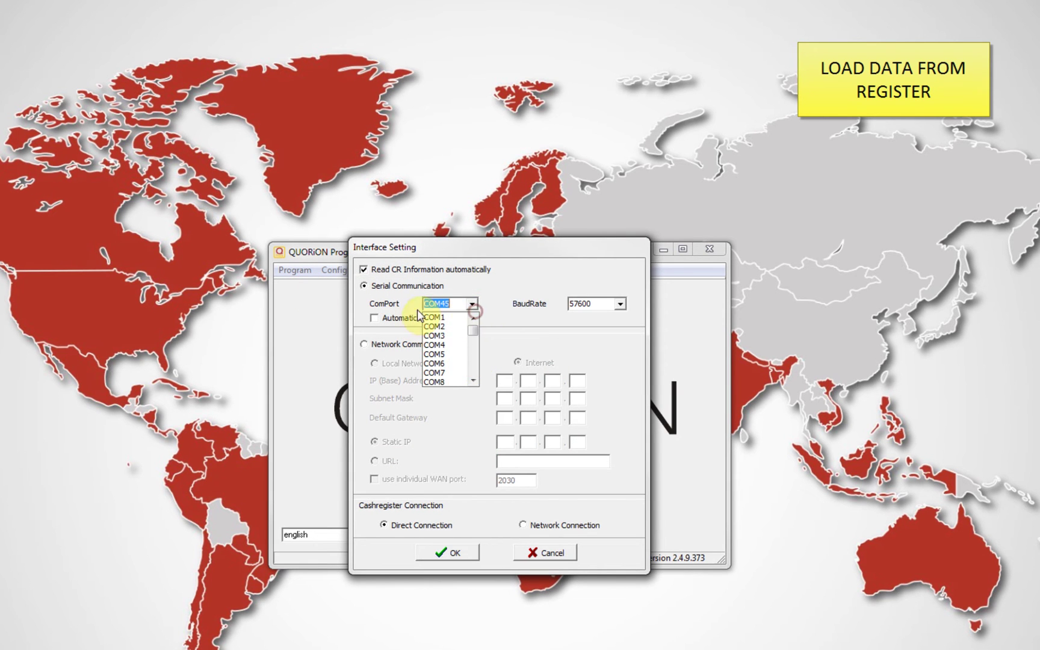
{"action": "left_click", "coordinate": [395, 319]}
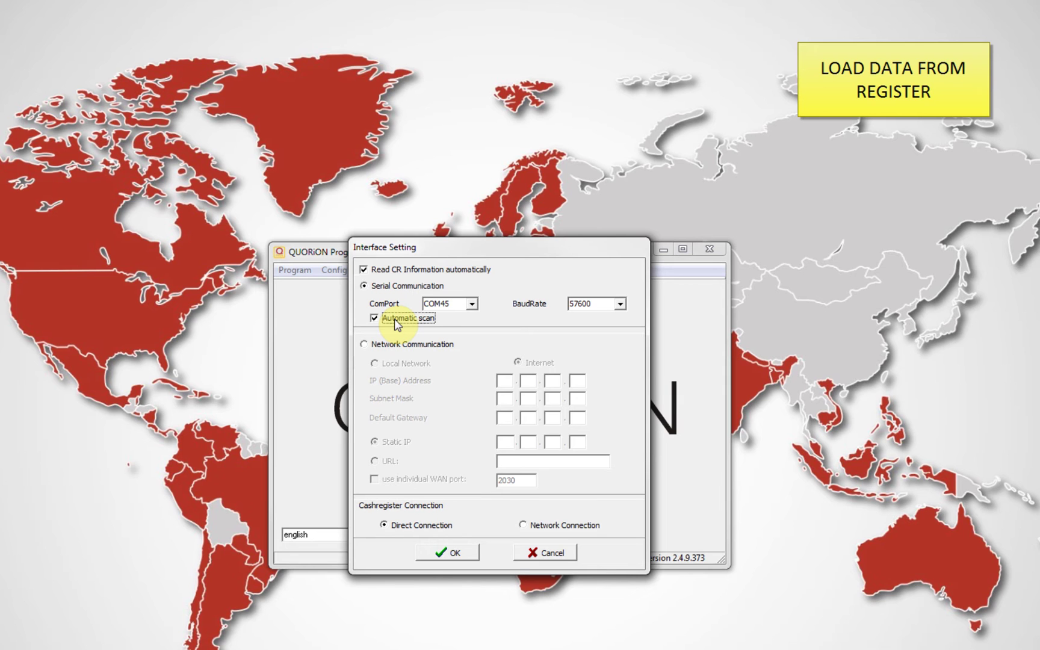
{"action": "left_click", "coordinate": [472, 304]}
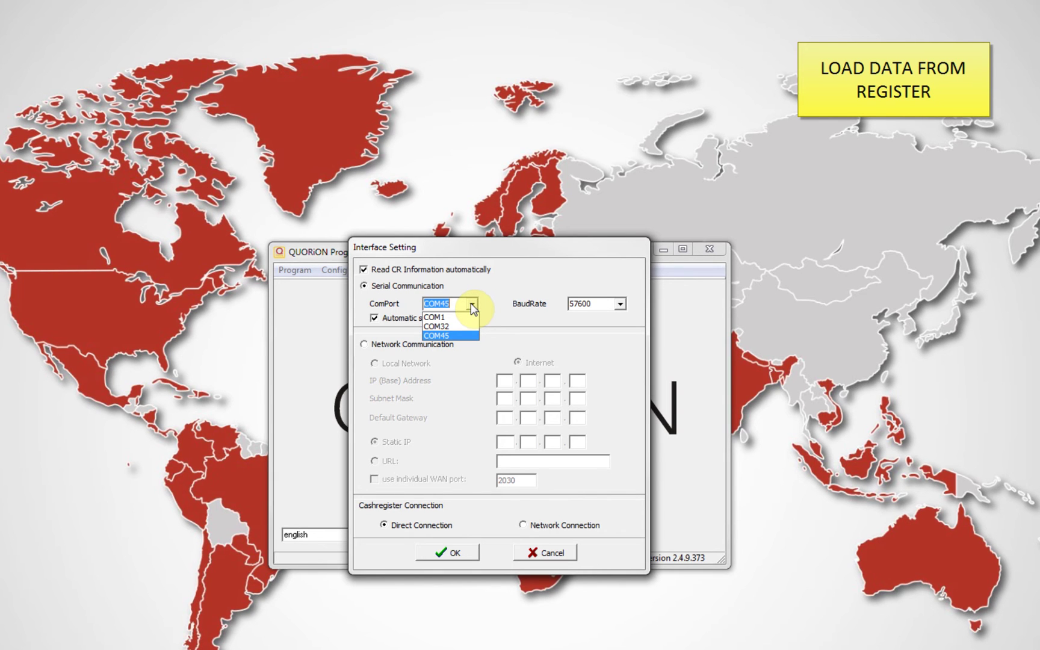
{"action": "left_click", "coordinate": [471, 304]}
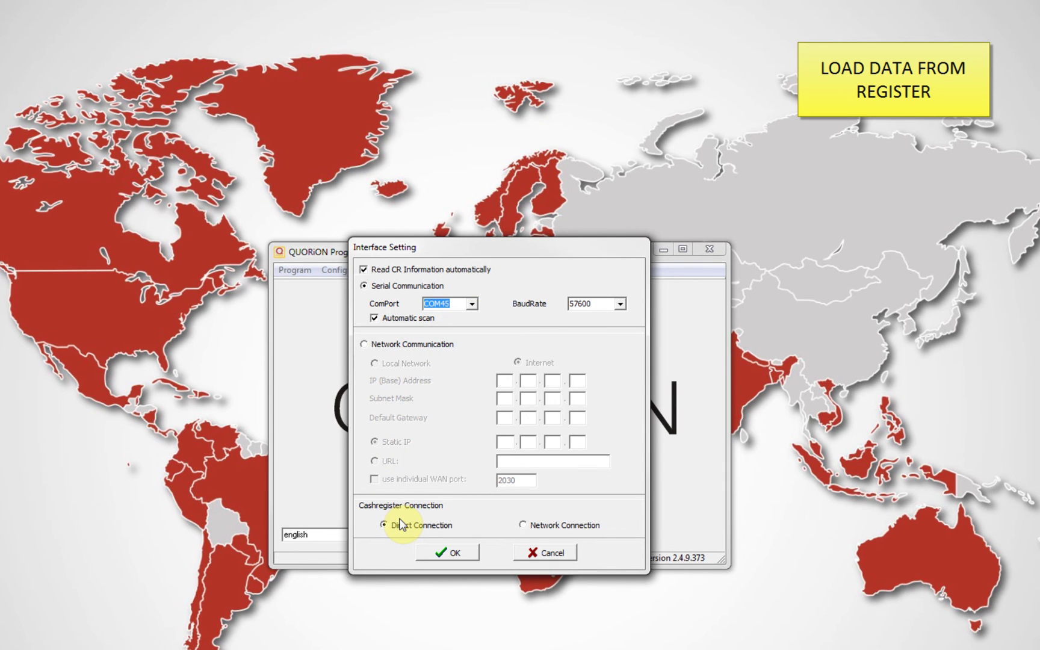
{"action": "left_click", "coordinate": [403, 525]}
- Try receiving the program as Tutorial1 on drive H:, then abort the stalled transfer
{"action": "left_click", "coordinate": [448, 554]}
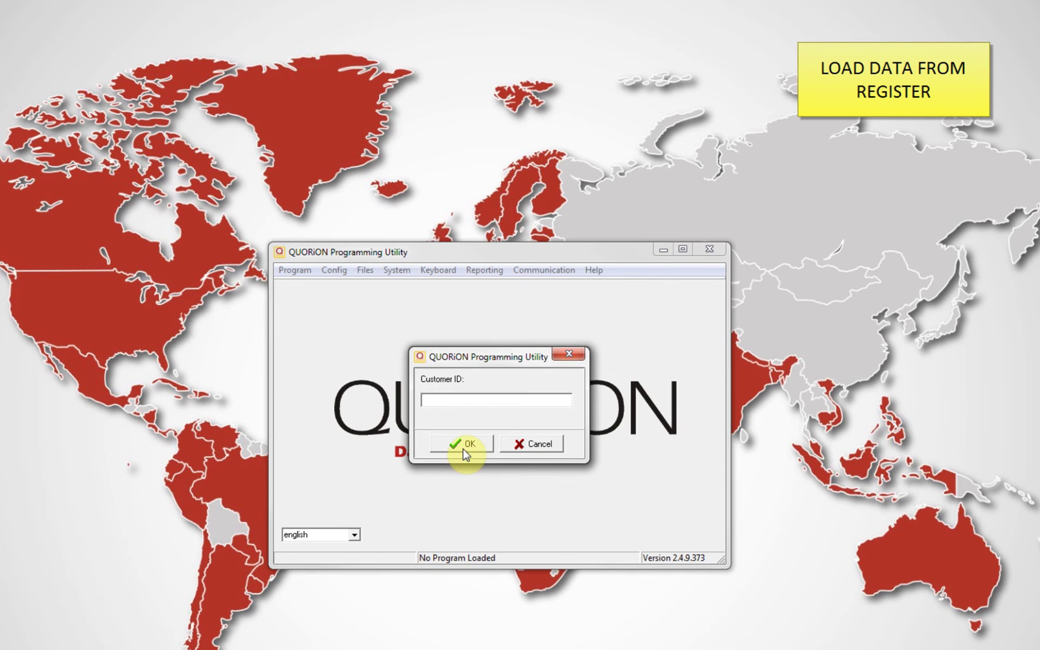
{"action": "left_click", "coordinate": [464, 449]}
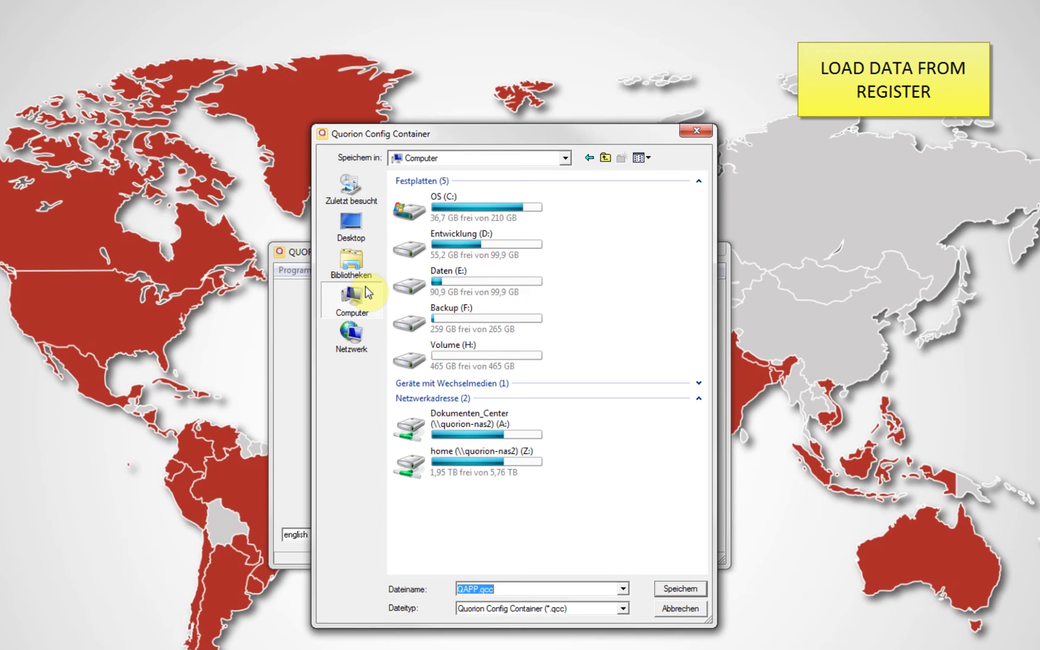
{"action": "double_click", "coordinate": [469, 354]}
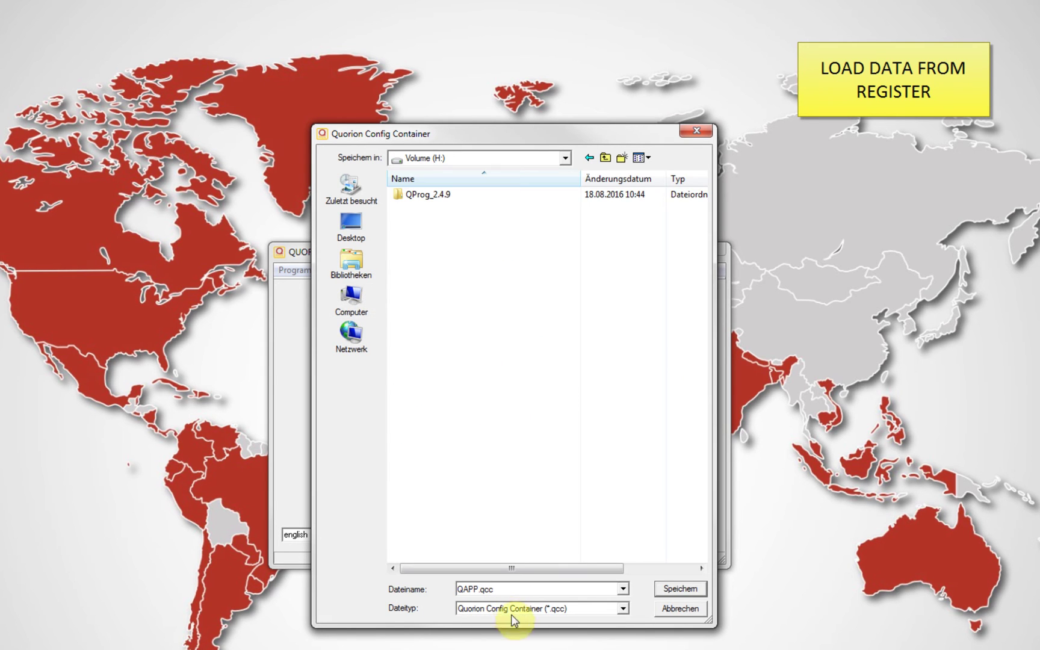
{"action": "double_click", "coordinate": [520, 588]}
{"action": "type", "text": "Tutorial1"}
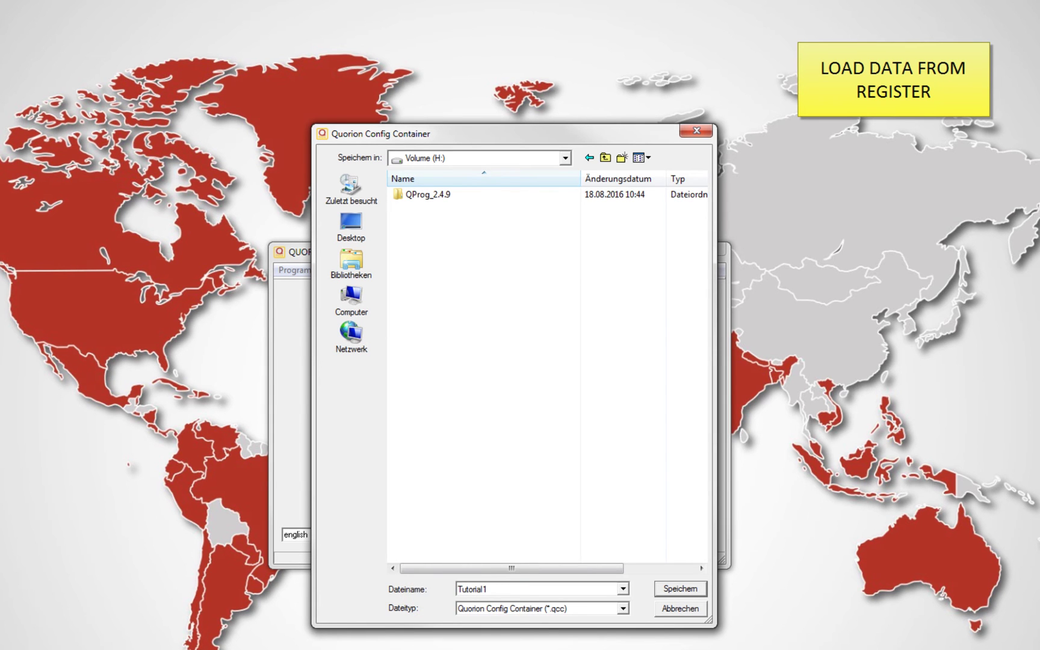
{"action": "left_click", "coordinate": [666, 592]}
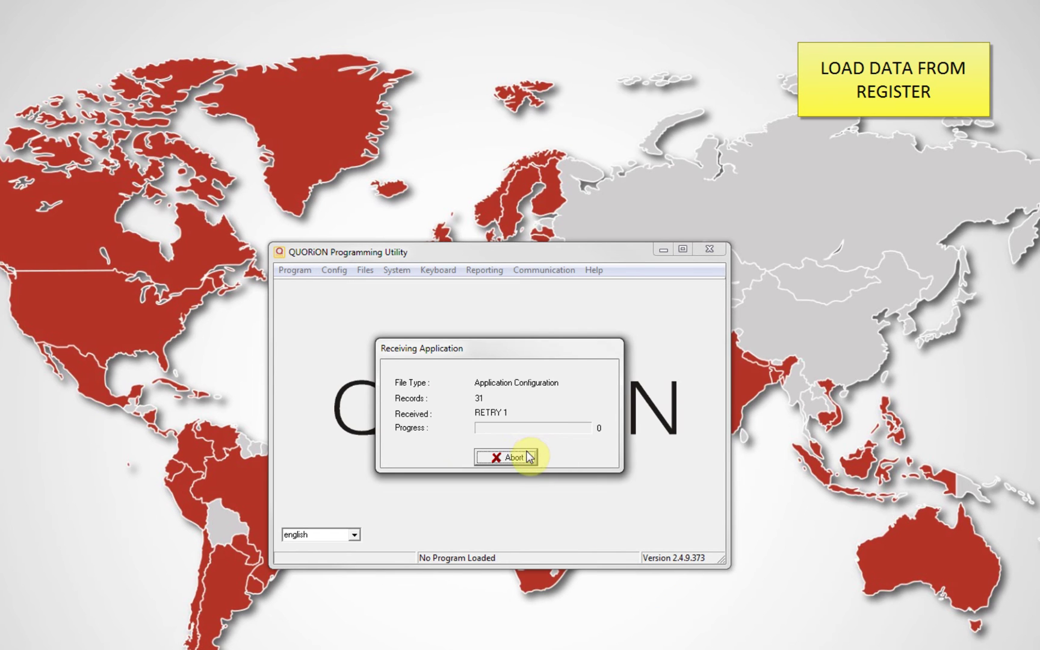
{"action": "left_click", "coordinate": [526, 451]}
{"action": "left_click", "coordinate": [519, 465]}
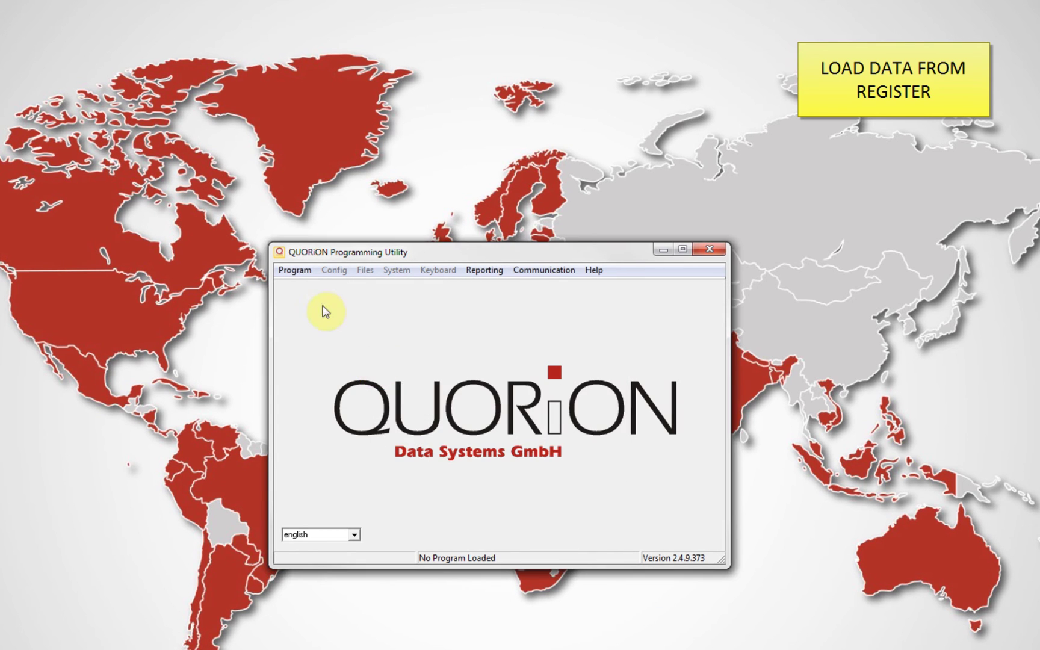
- Reload from the register over COM32 and save the received program as Tutorial1.qcc
{"action": "left_click", "coordinate": [287, 269]}
{"action": "left_click", "coordinate": [297, 288]}
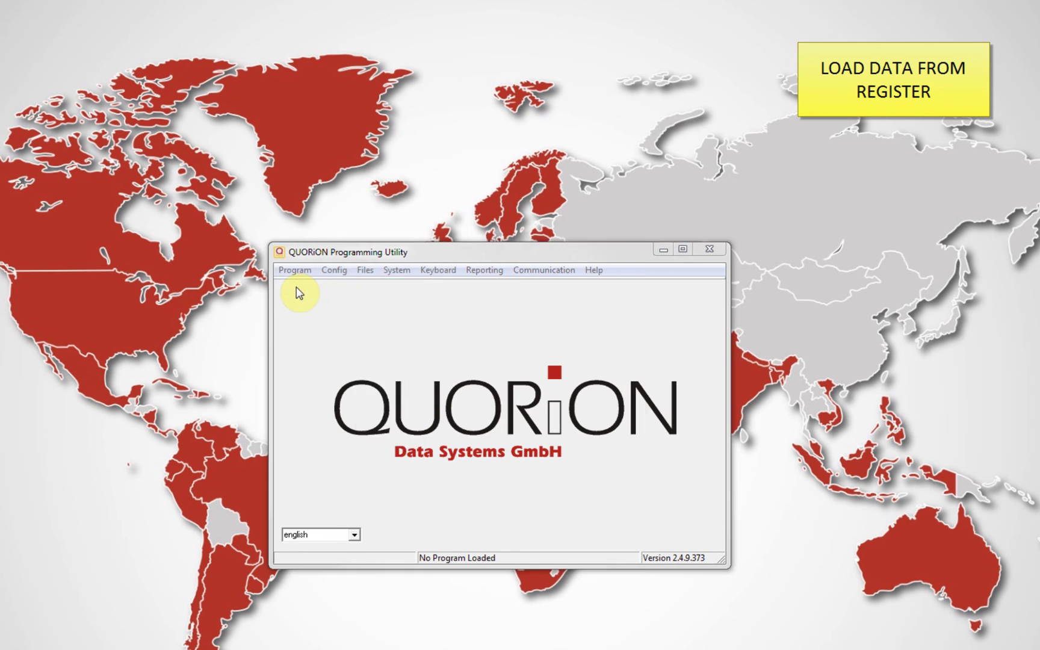
{"action": "left_click", "coordinate": [442, 305]}
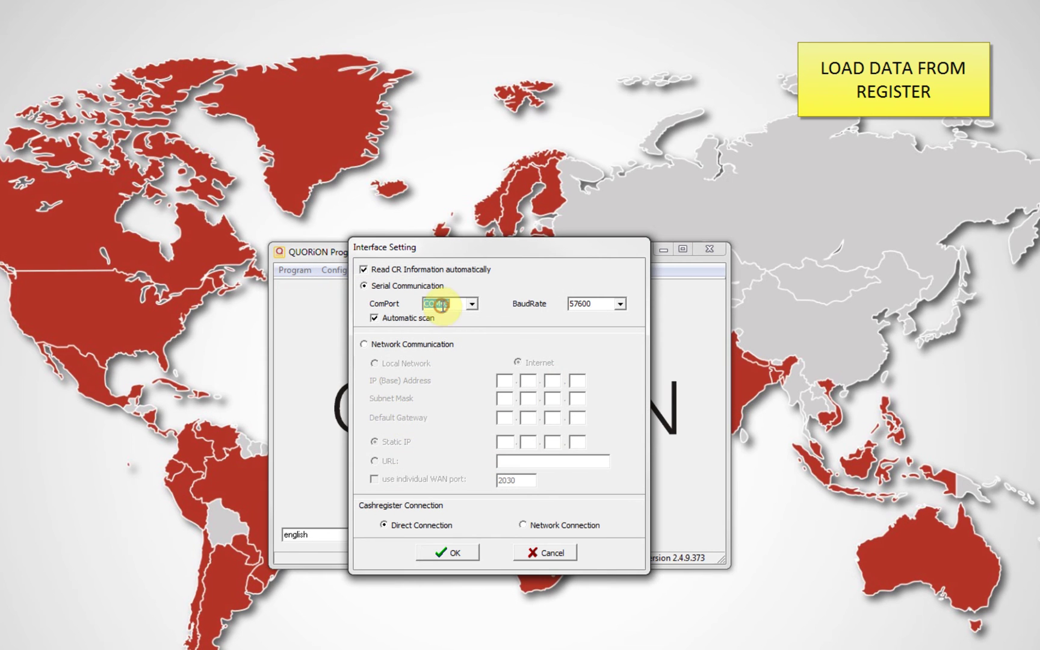
{"action": "left_click", "coordinate": [472, 304]}
{"action": "left_click", "coordinate": [463, 326]}
{"action": "left_click", "coordinate": [448, 553]}
{"action": "left_click", "coordinate": [464, 445]}
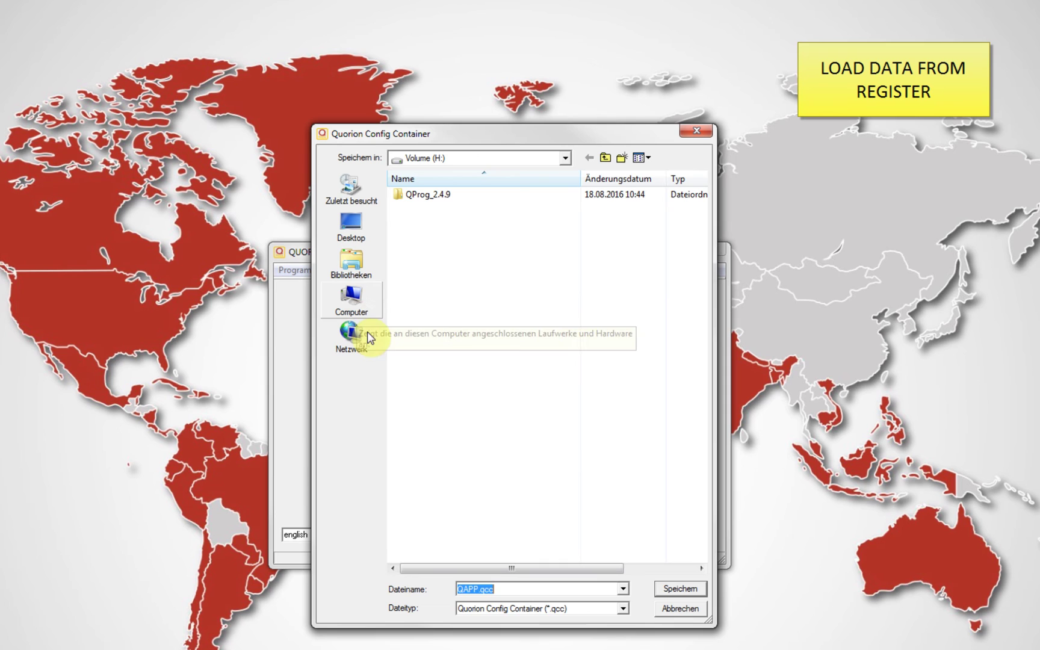
{"action": "type", "text": "Tuto"}
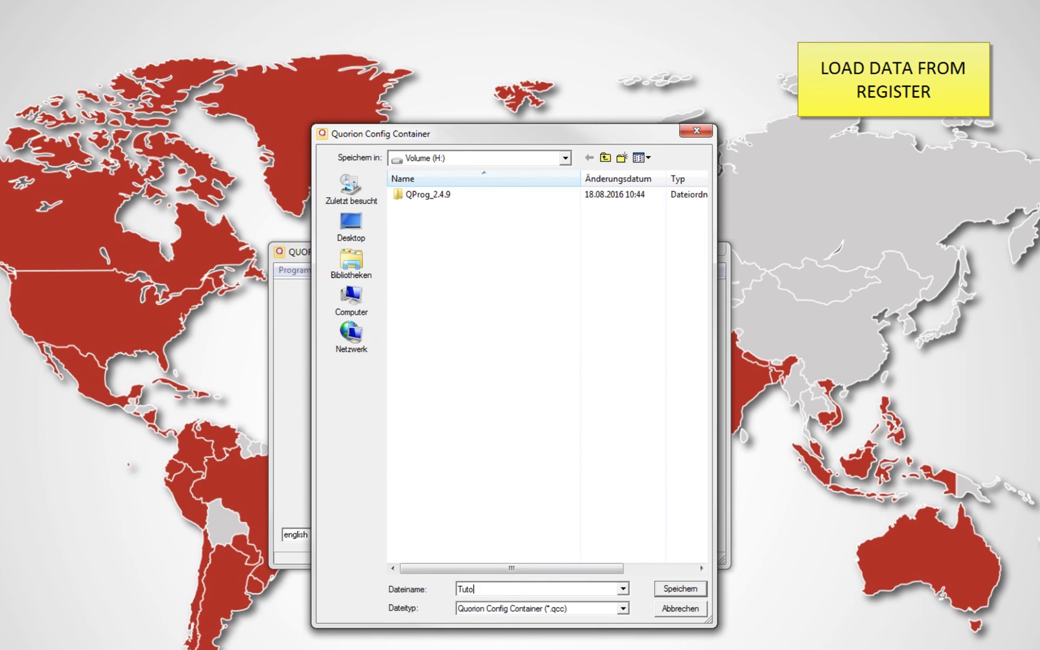
{"action": "type", "text": "rial1"}
{"action": "left_click", "coordinate": [658, 589]}
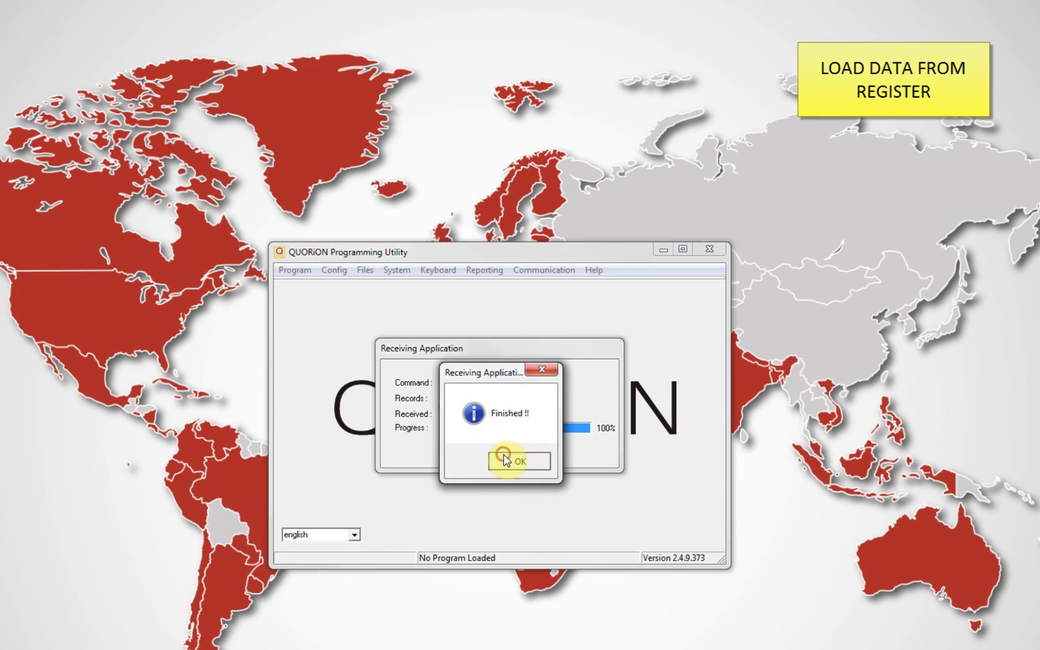
{"action": "left_click", "coordinate": [507, 459]}
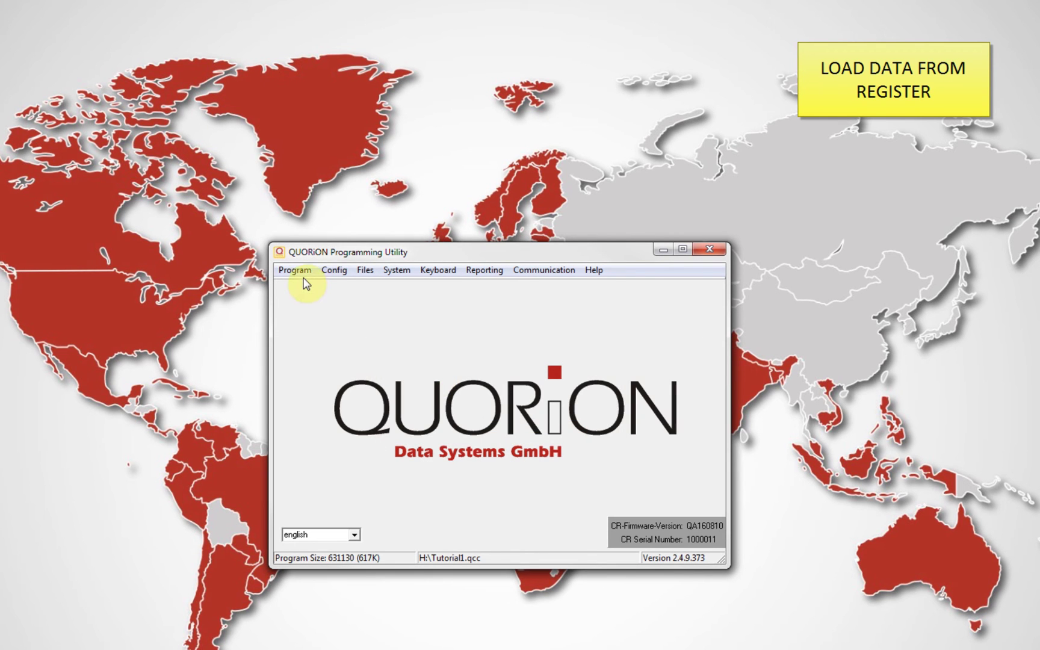
{"action": "left_click", "coordinate": [374, 269]}
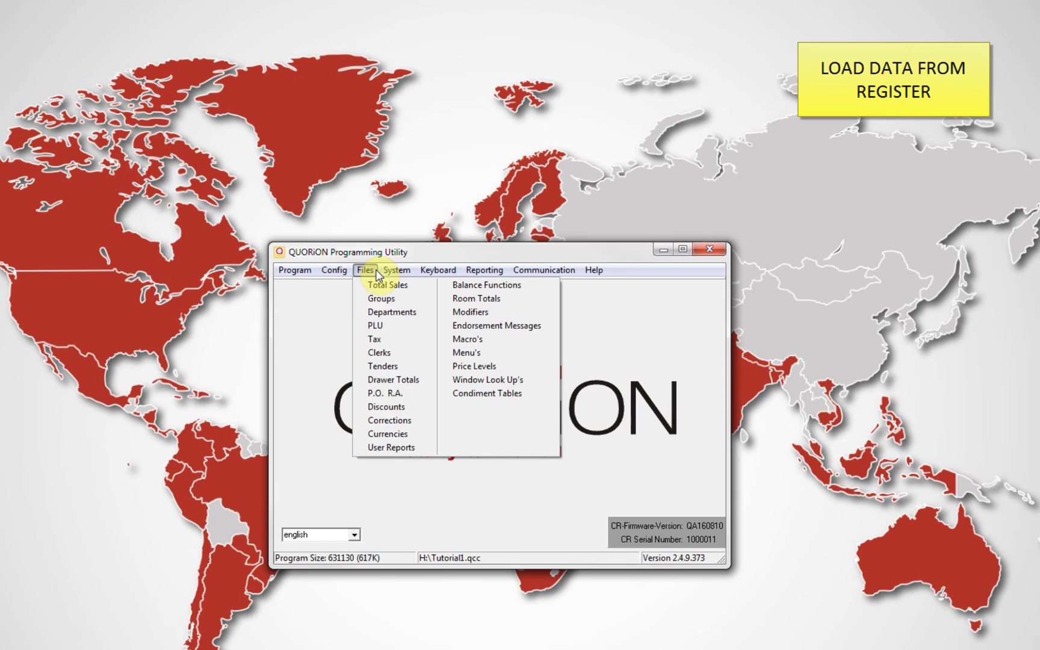
{"action": "mouse_move", "coordinate": [394, 268]}
{"action": "left_click", "coordinate": [432, 268]}
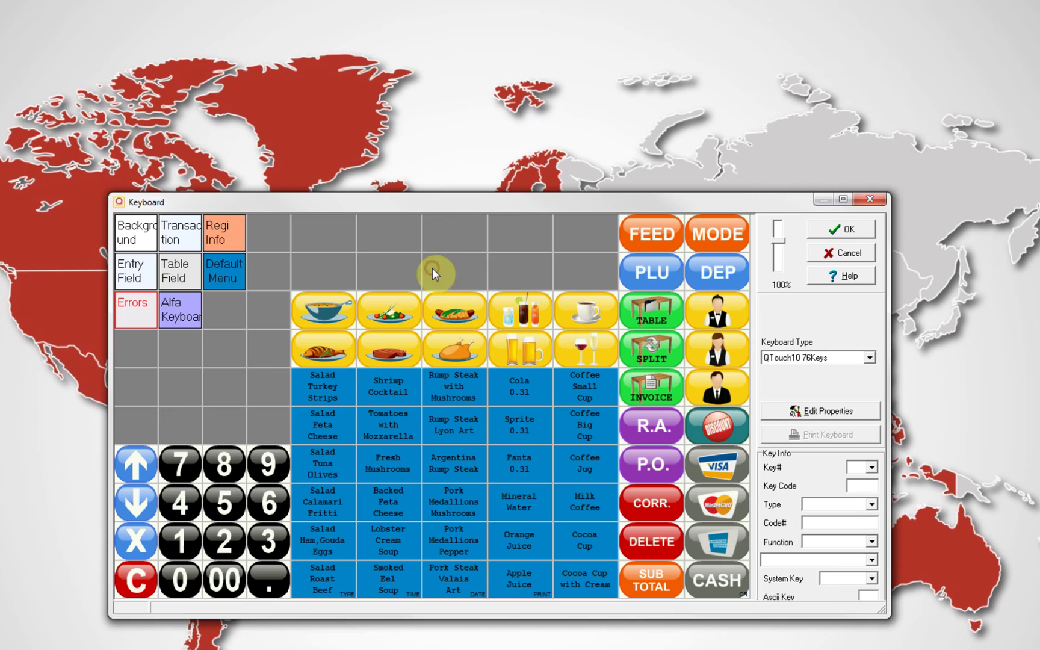
{"action": "left_click", "coordinate": [845, 253]}
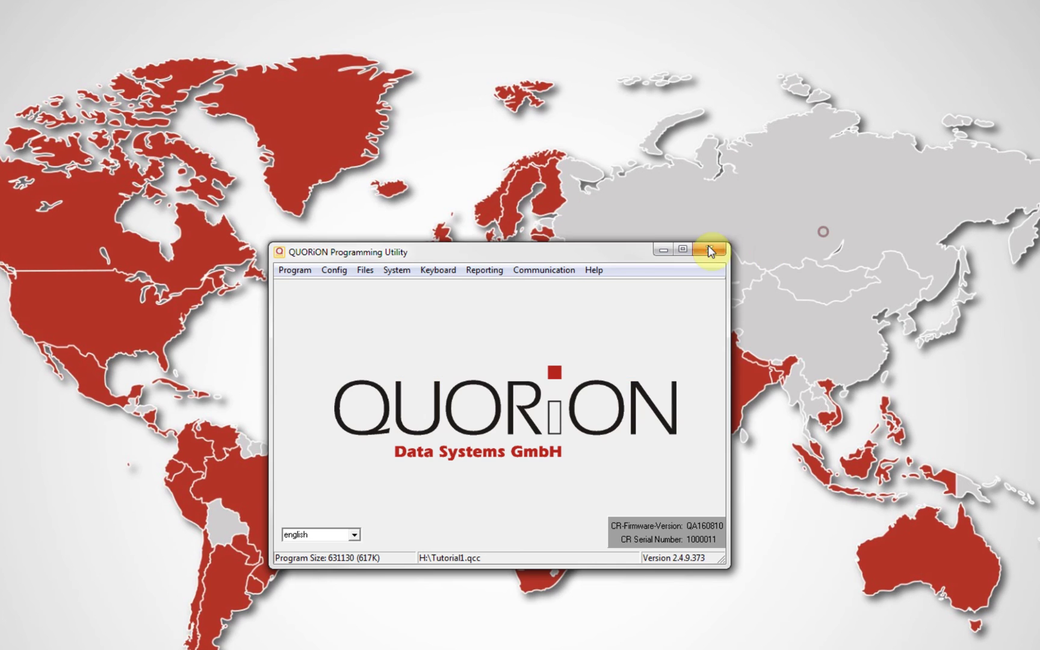
{"action": "left_click", "coordinate": [484, 269]}
{"action": "mouse_move", "coordinate": [562, 272]}
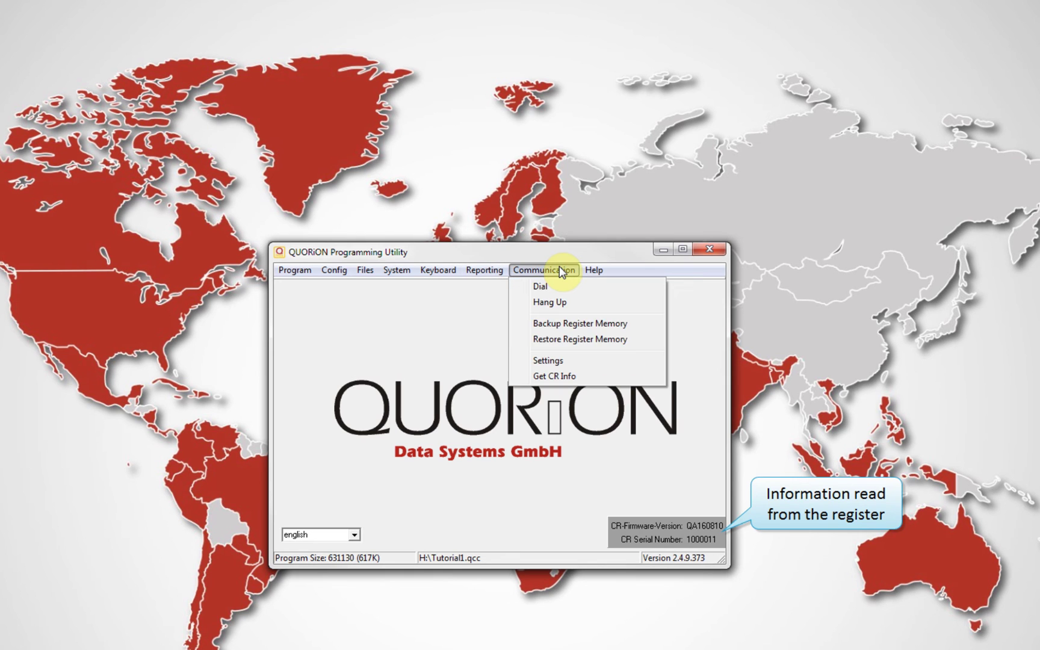
{"action": "mouse_move", "coordinate": [594, 272]}
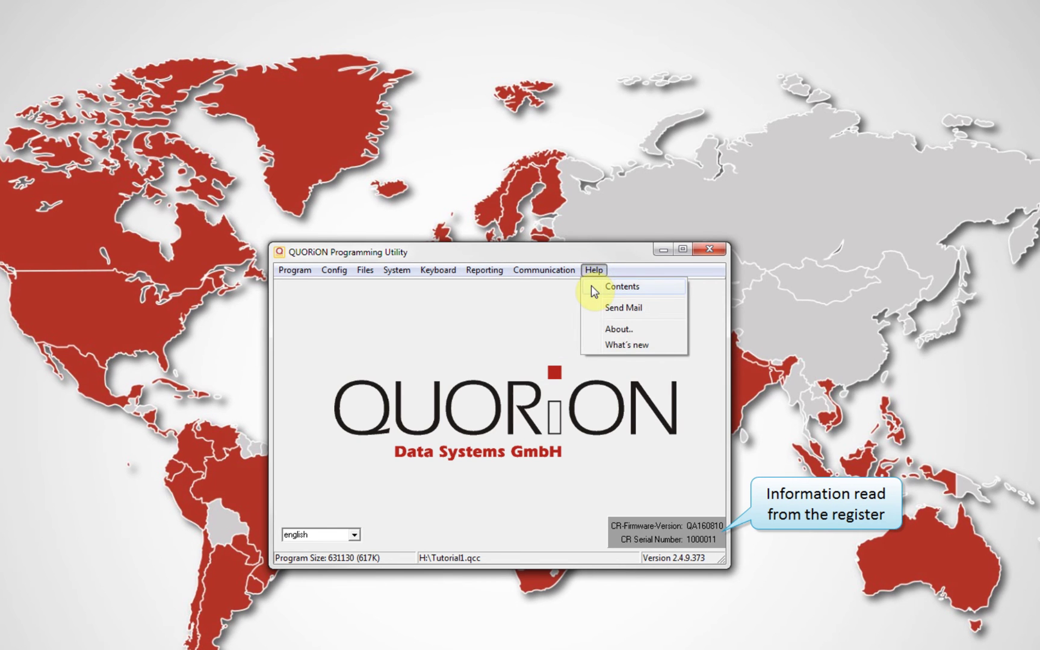
{"action": "left_click", "coordinate": [593, 287]}
{"action": "left_click", "coordinate": [369, 311]}
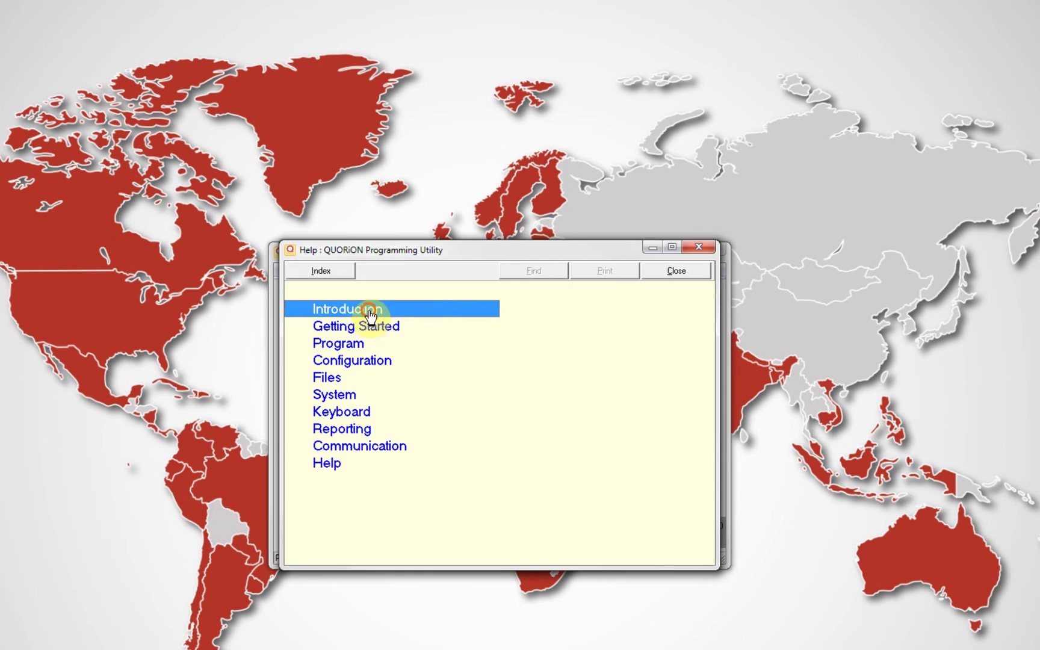
{"action": "left_click", "coordinate": [696, 252]}
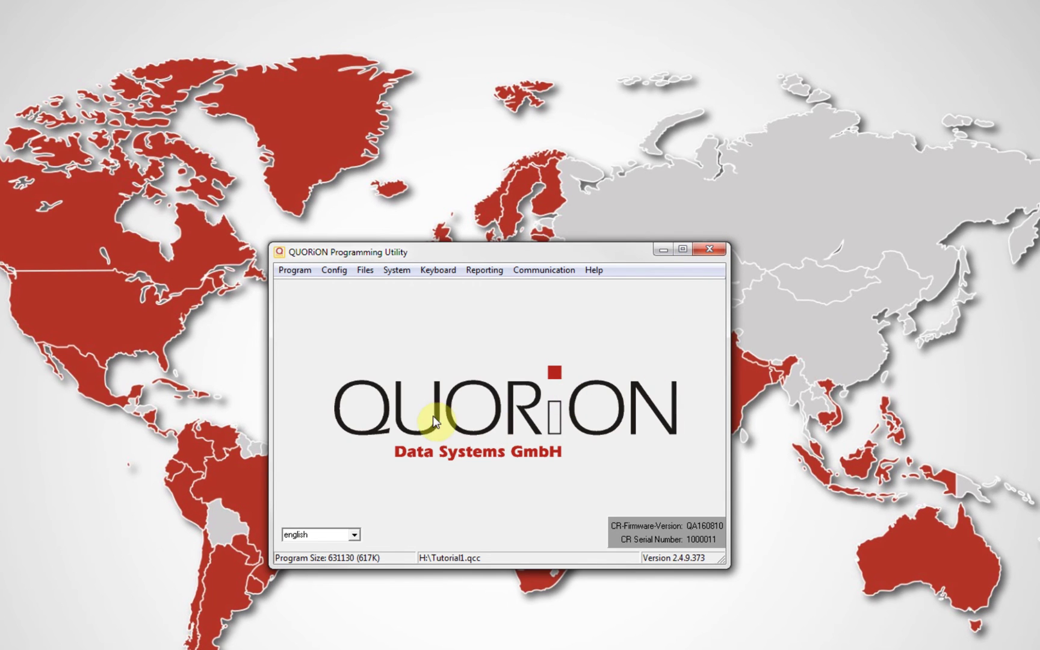
{"action": "left_click", "coordinate": [295, 272]}
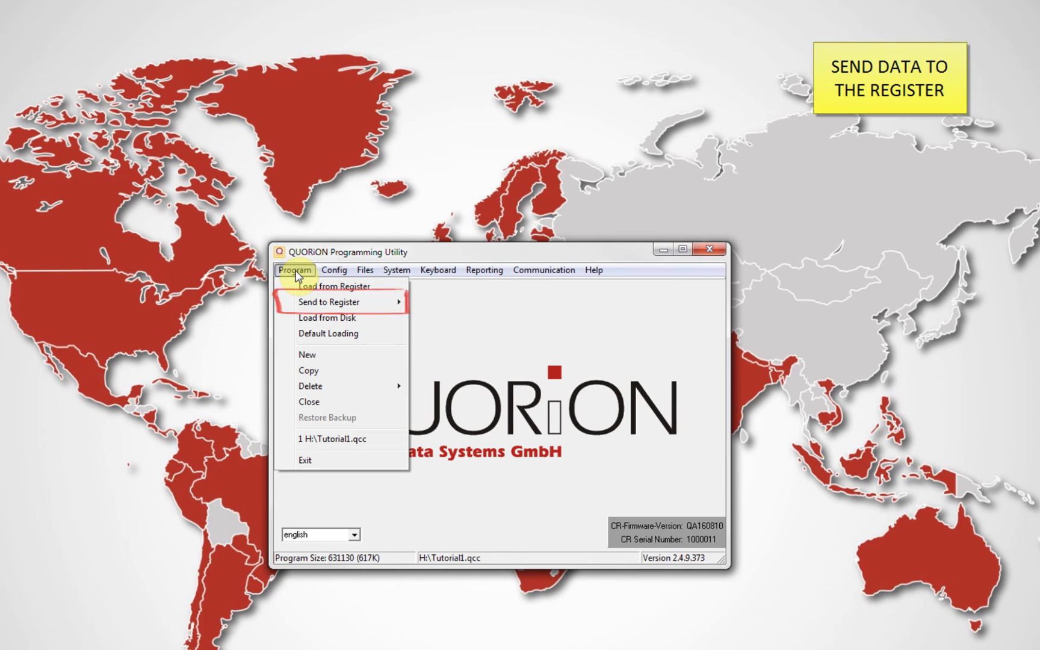
{"action": "mouse_move", "coordinate": [301, 307]}
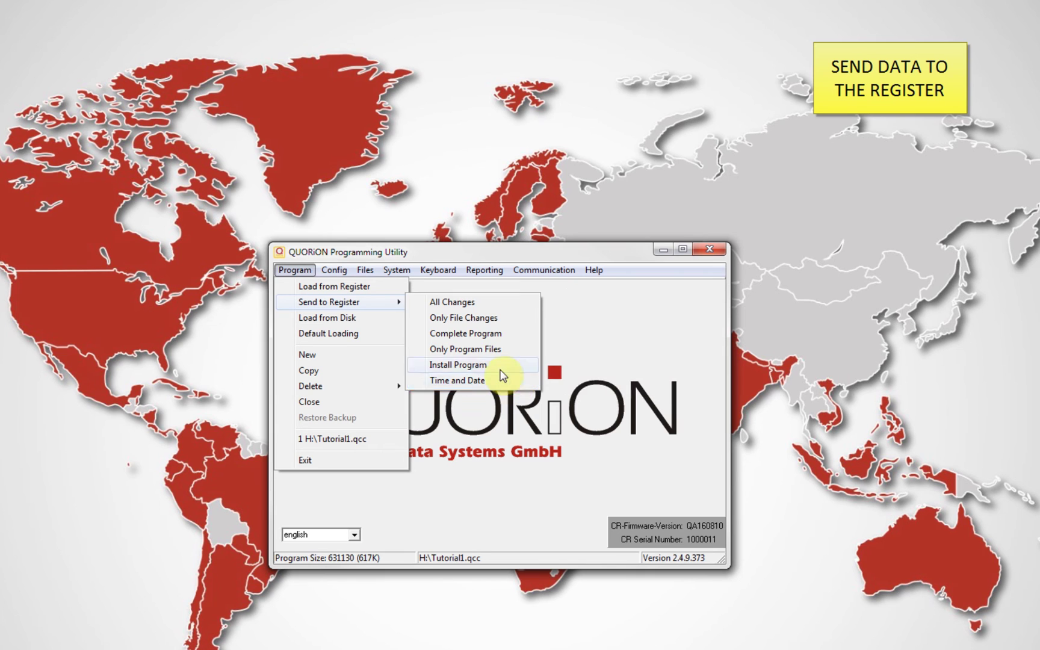
- Close the current program and open Tutorial1.qcc from drive H: with Load from Disk
{"action": "left_click", "coordinate": [313, 398]}
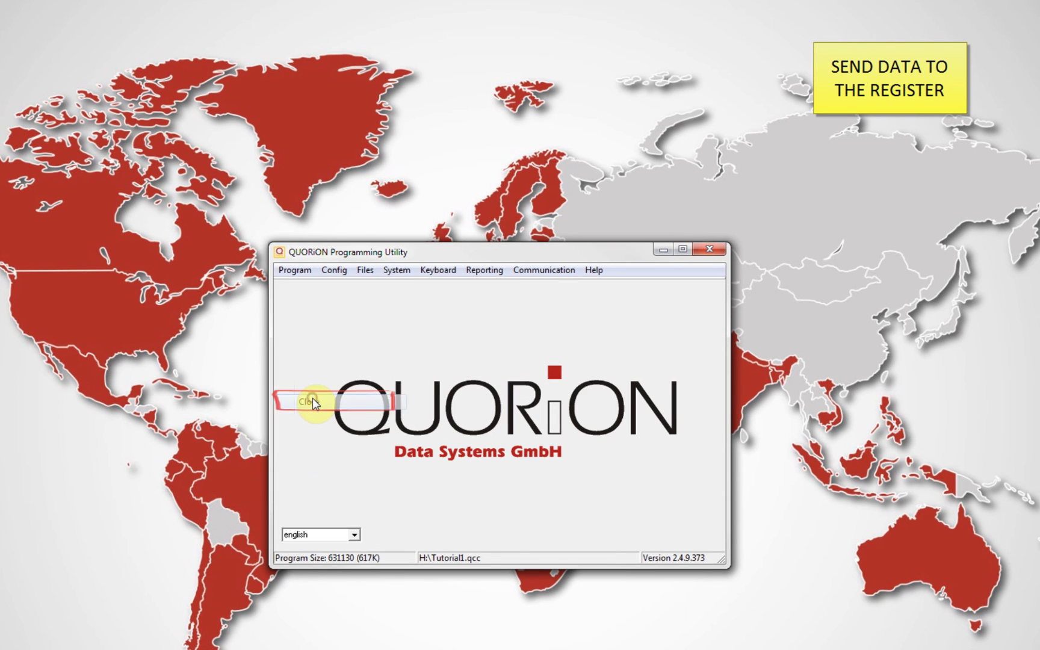
{"action": "left_click", "coordinate": [300, 271]}
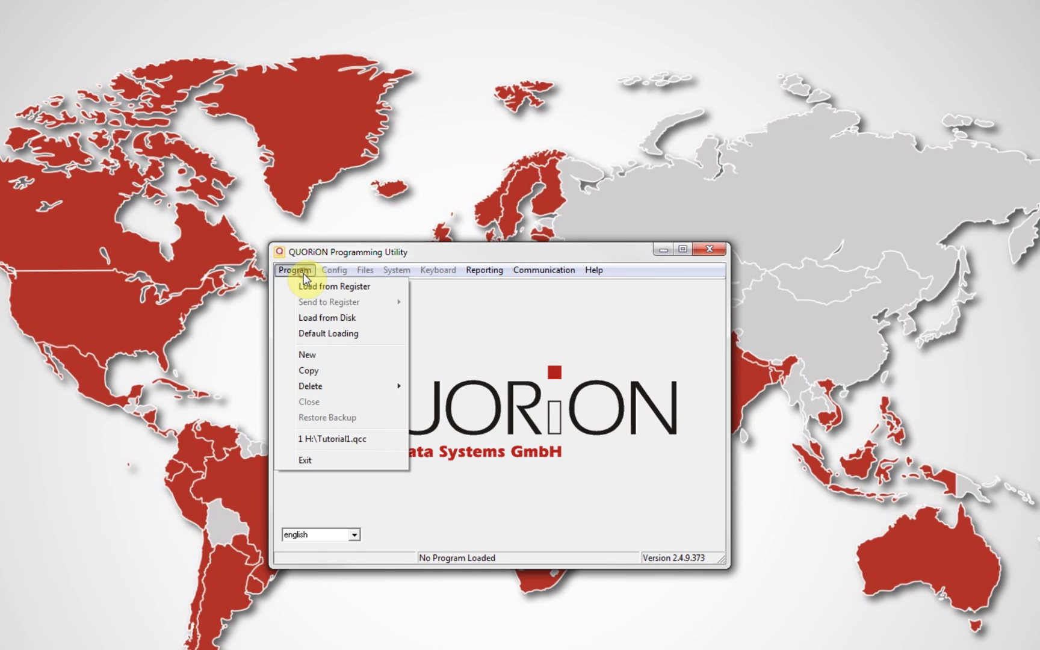
{"action": "left_click", "coordinate": [306, 322]}
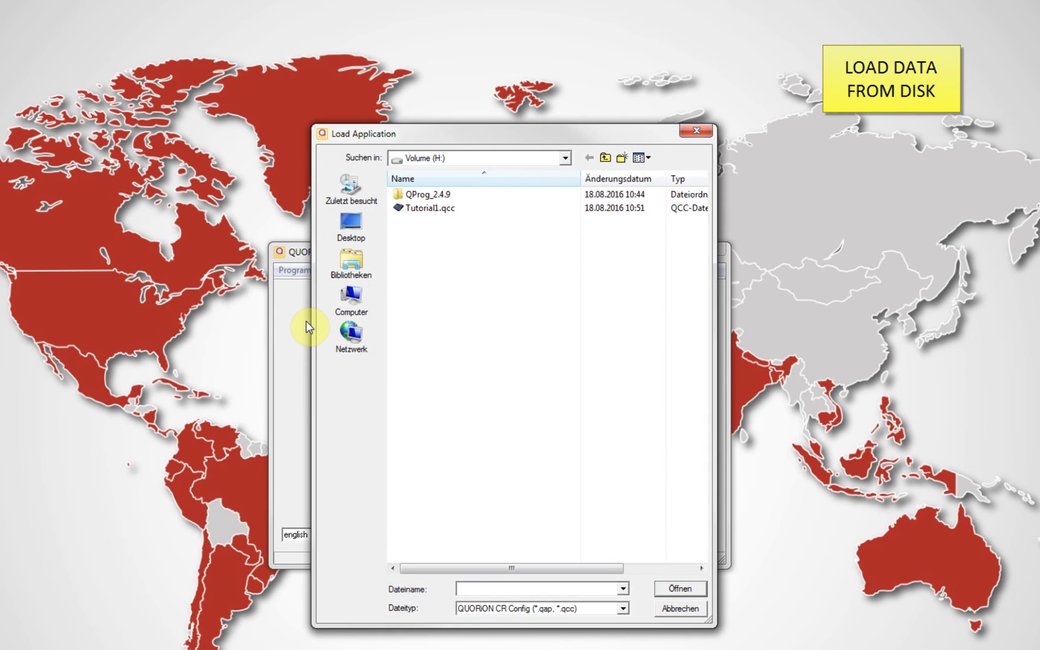
{"action": "mouse_move", "coordinate": [457, 140]}
{"action": "left_mouse_down"}
{"action": "mouse_move", "coordinate": [434, 70]}
{"action": "mouse_move", "coordinate": [444, 46]}
{"action": "left_mouse_up"}
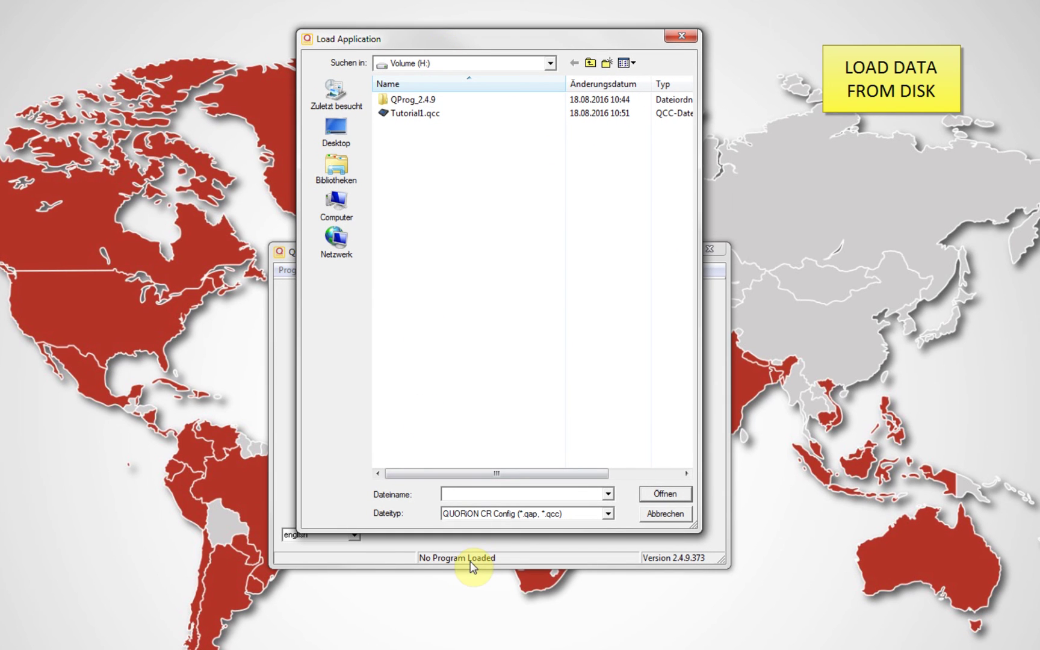
{"action": "double_click", "coordinate": [407, 115]}
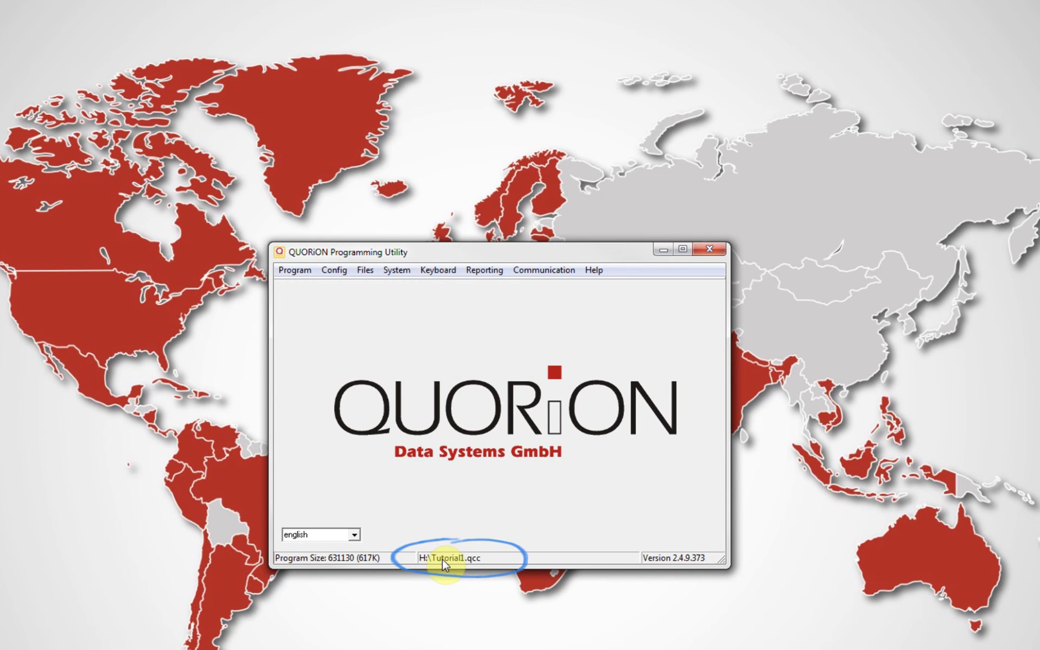
- Set the register IP address to 10.138.33.15 and subnet mask to 255.255.0.0
{"action": "left_click", "coordinate": [410, 273]}
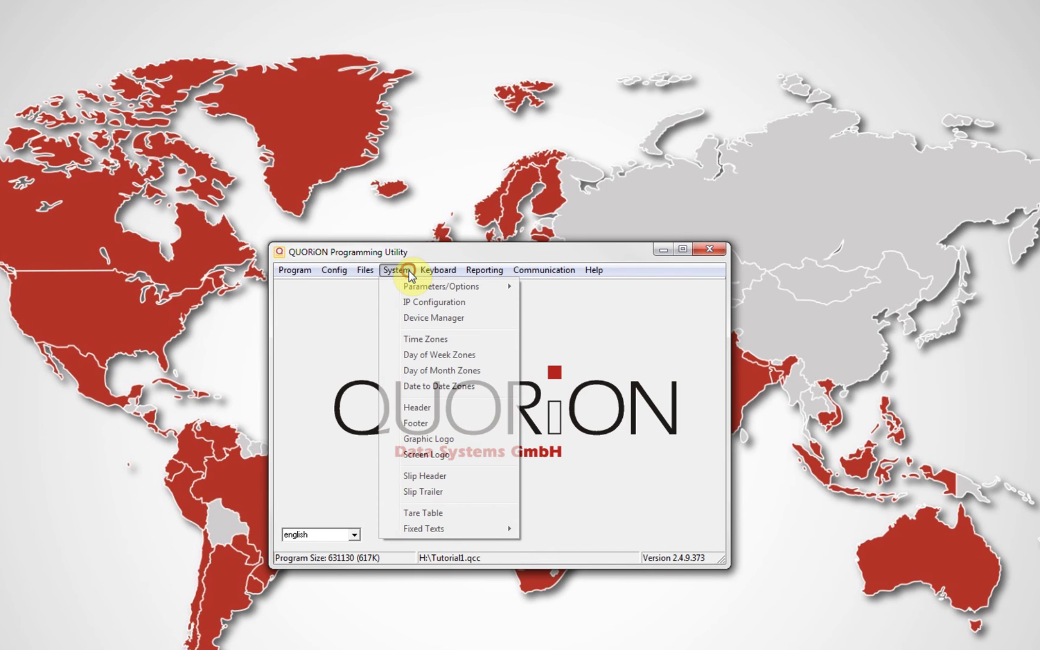
{"action": "left_click", "coordinate": [415, 302]}
{"action": "type", "text": "100"}
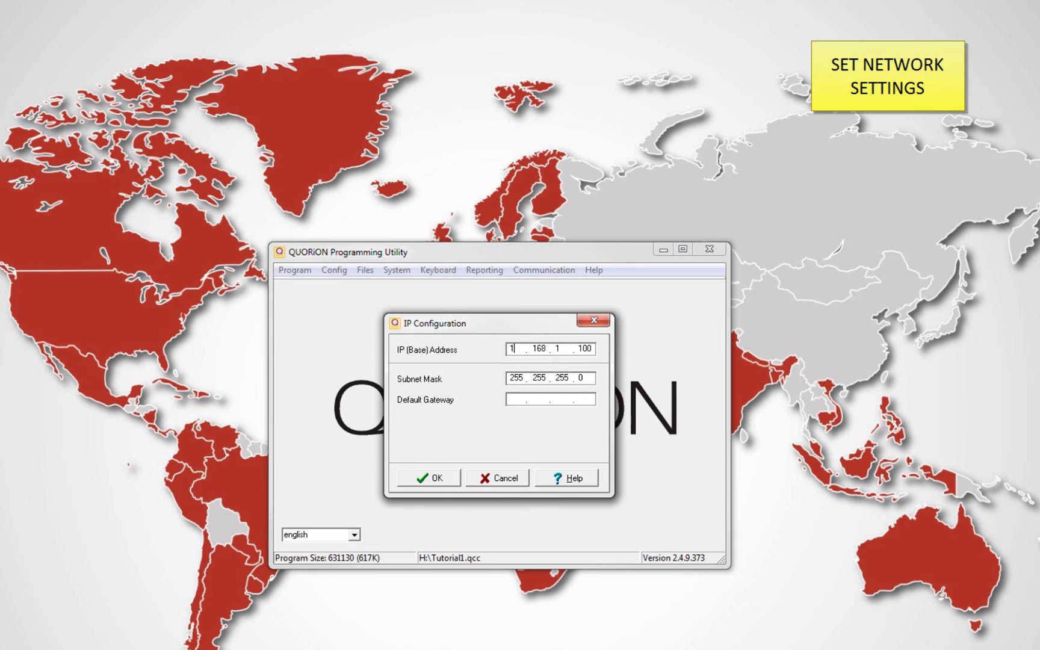
{"action": "type", "text": ".138"}
{"action": "type", "text": "."}
{"action": "double_click", "coordinate": [556, 352]}
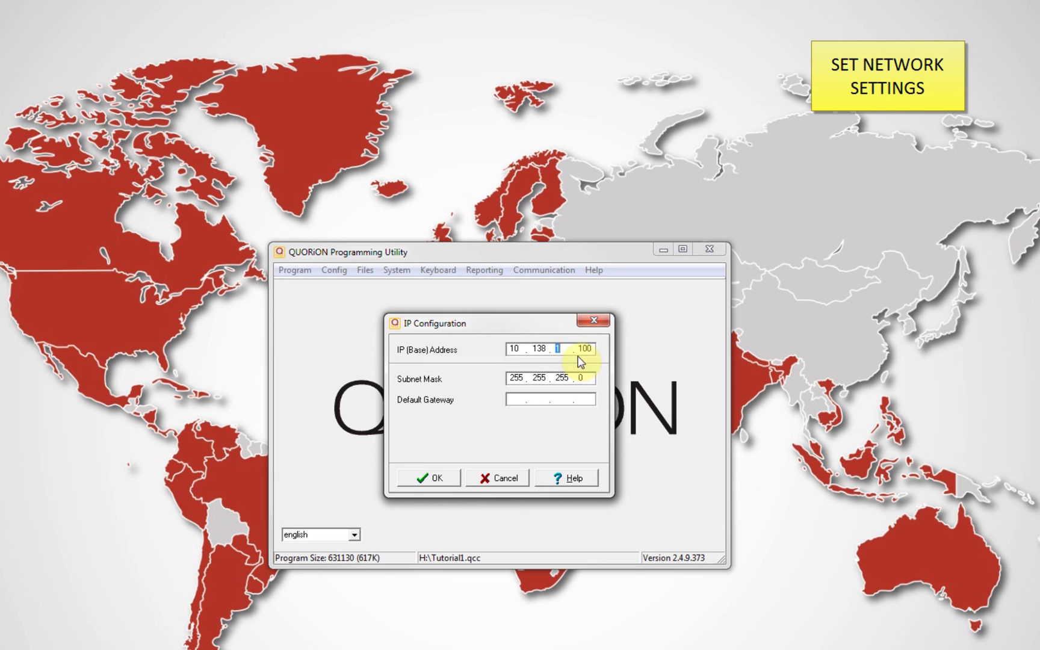
{"action": "type", "text": "33.15"}
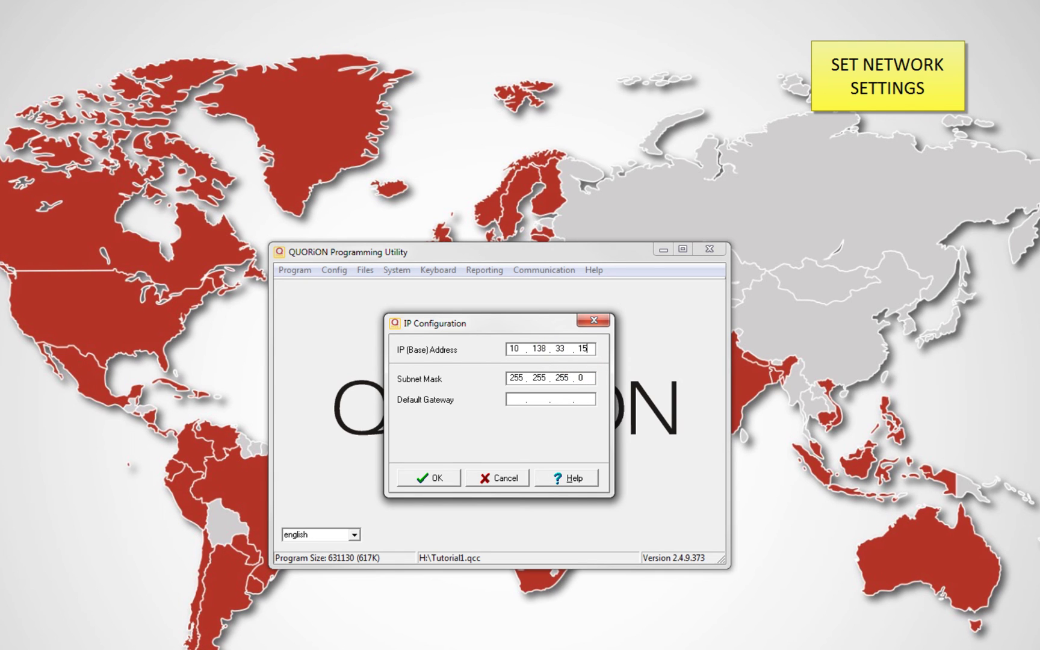
{"action": "key", "text": "Tab"}
{"action": "key", "text": "Tab"}
{"action": "double_click", "coordinate": [563, 378]}
{"action": "type", "text": "0"}
{"action": "left_click", "coordinate": [452, 477]}
- Send all changes to the register, then acknowledge completion and delete the update file
{"action": "left_click", "coordinate": [295, 271]}
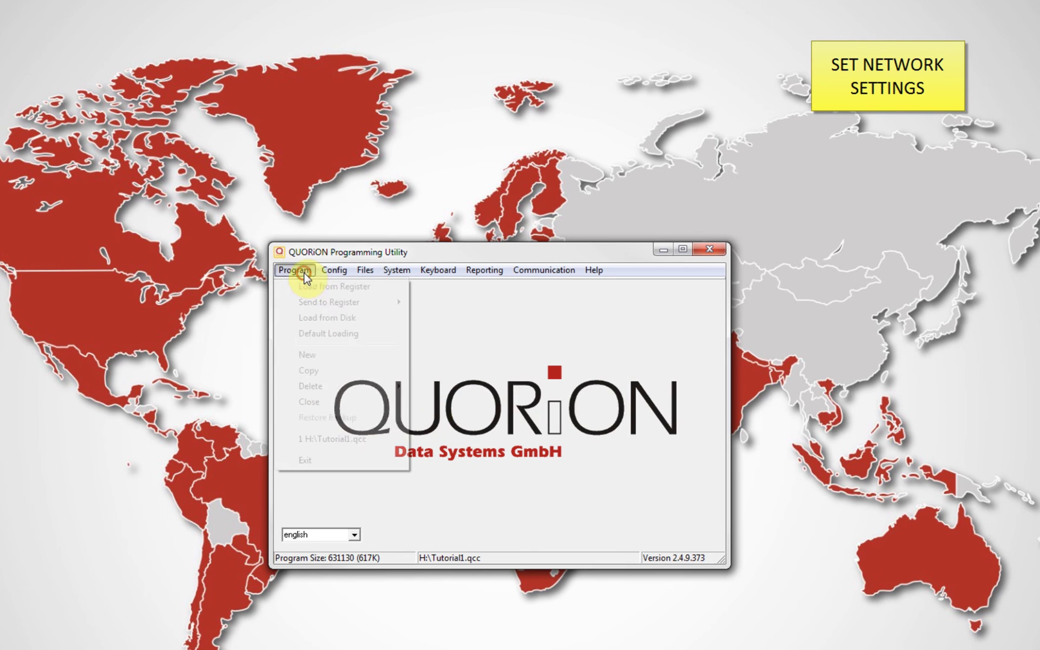
{"action": "mouse_move", "coordinate": [305, 301]}
{"action": "left_click", "coordinate": [436, 307]}
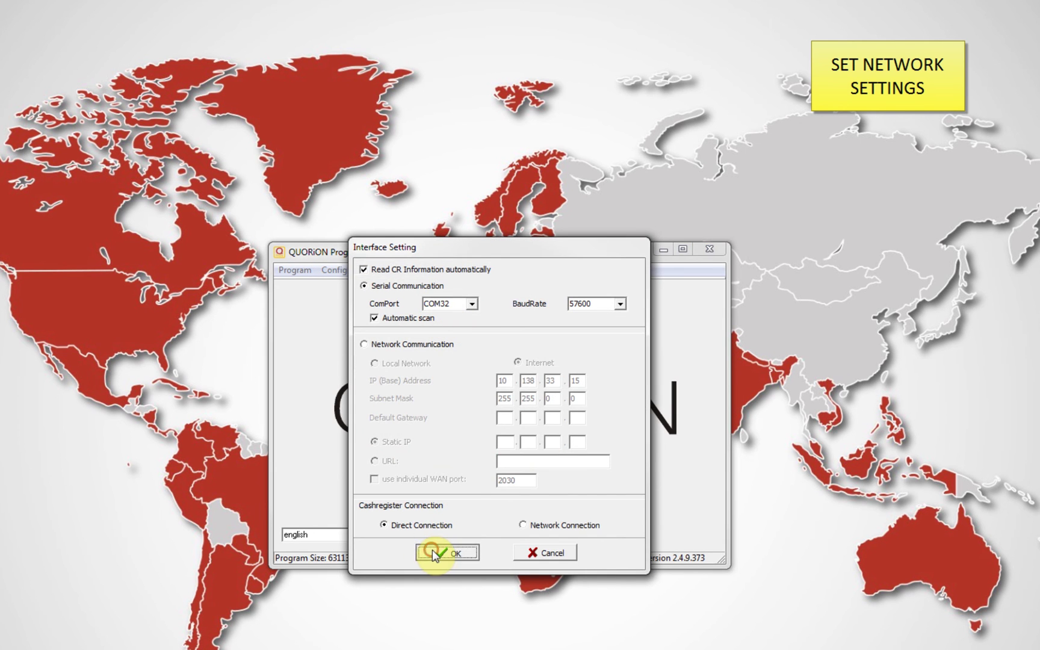
{"action": "left_click", "coordinate": [433, 550]}
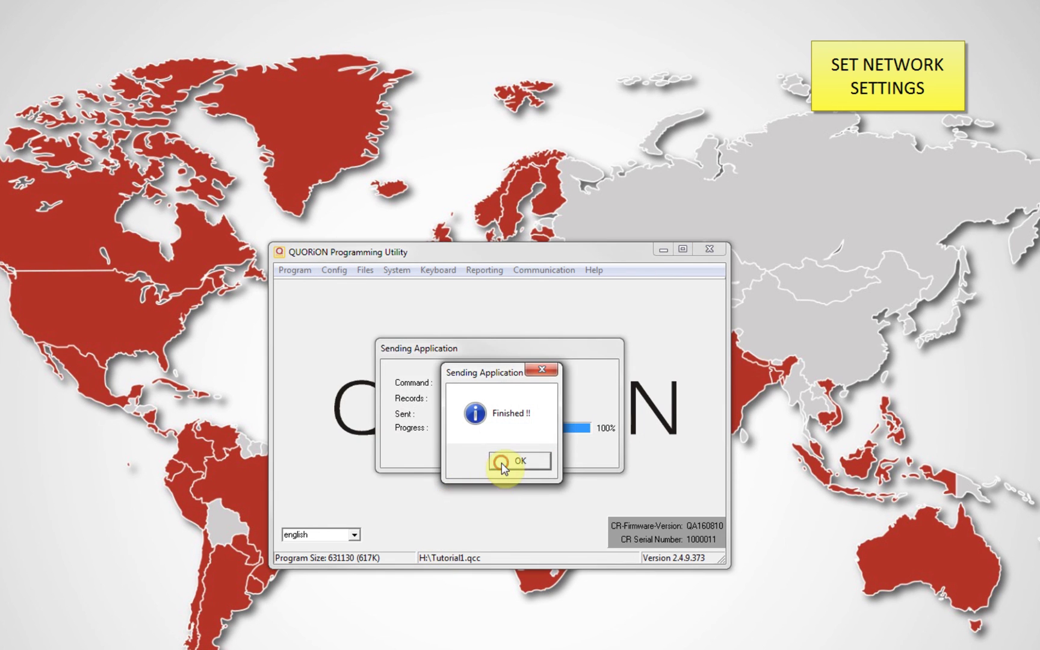
{"action": "left_click", "coordinate": [501, 460]}
{"action": "left_click", "coordinate": [497, 465]}
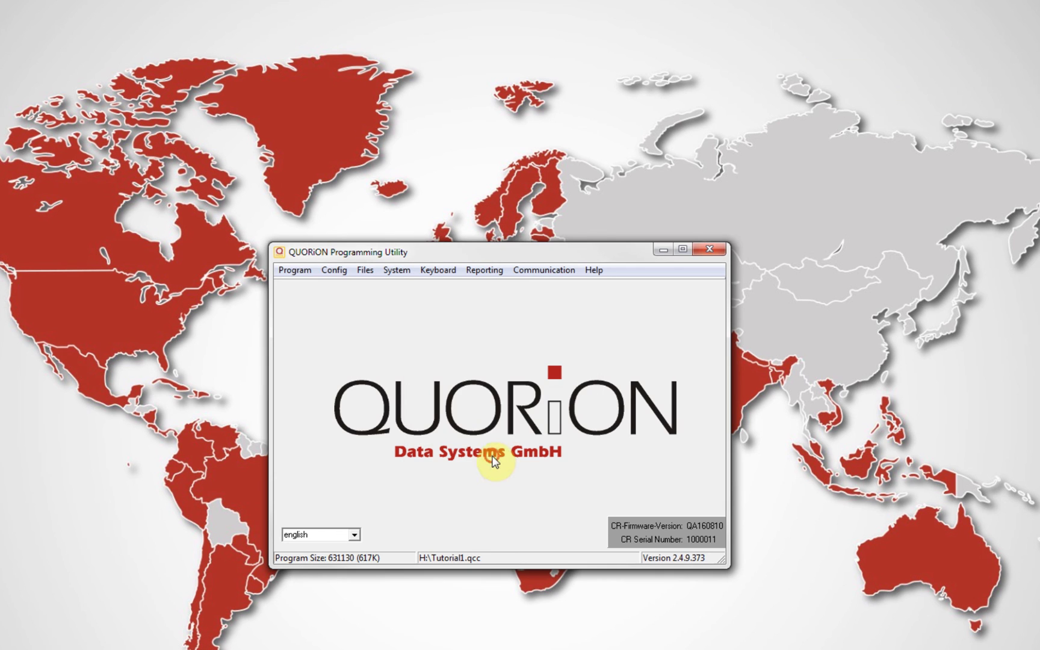
{"action": "left_click", "coordinate": [301, 272]}
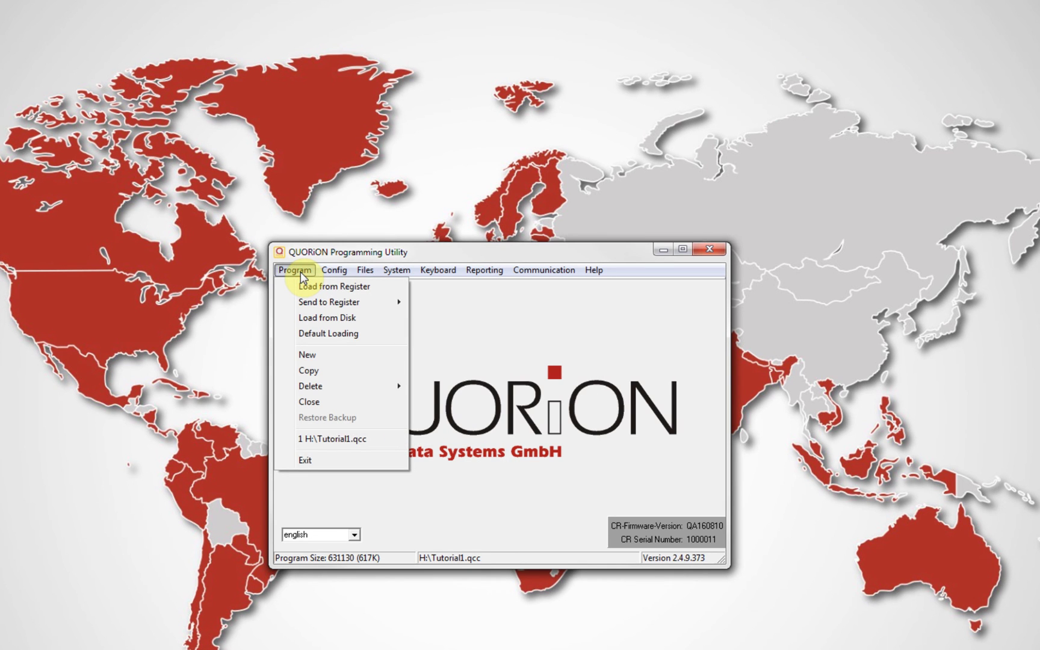
- Close Tutorial1 and load from the register over Local Network at IP 10.138.33.15
{"action": "left_click", "coordinate": [308, 402]}
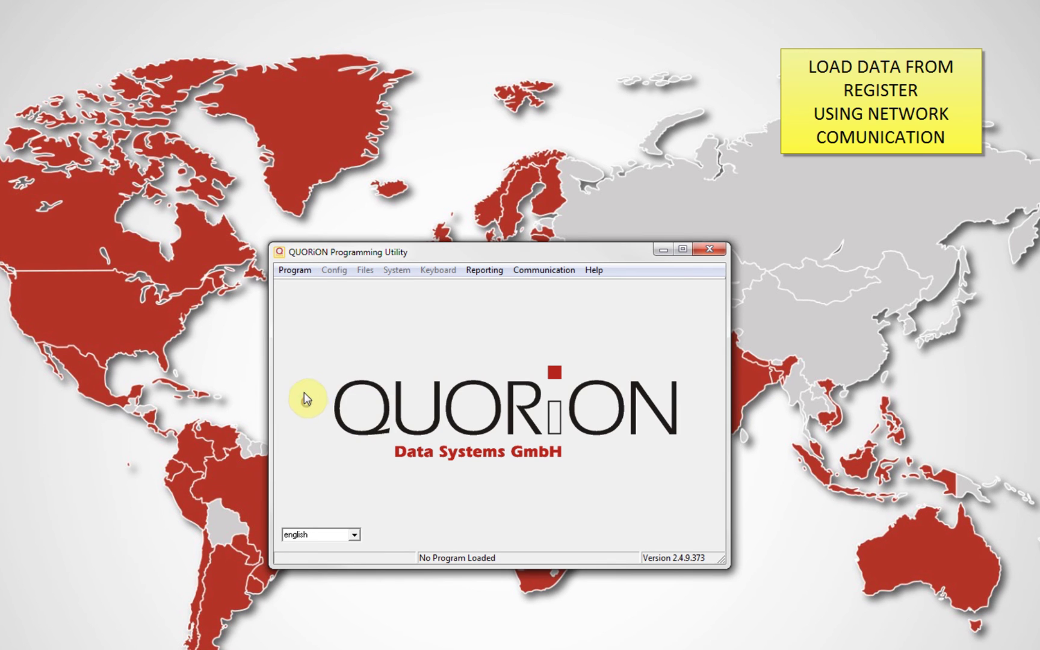
{"action": "left_click", "coordinate": [294, 271]}
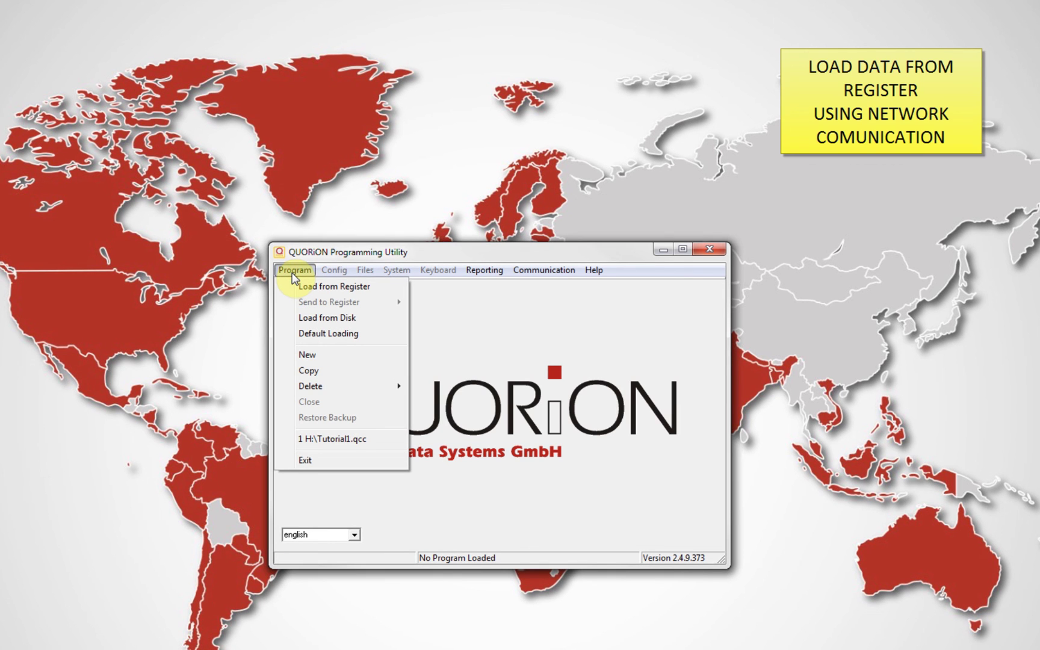
{"action": "left_click", "coordinate": [296, 287]}
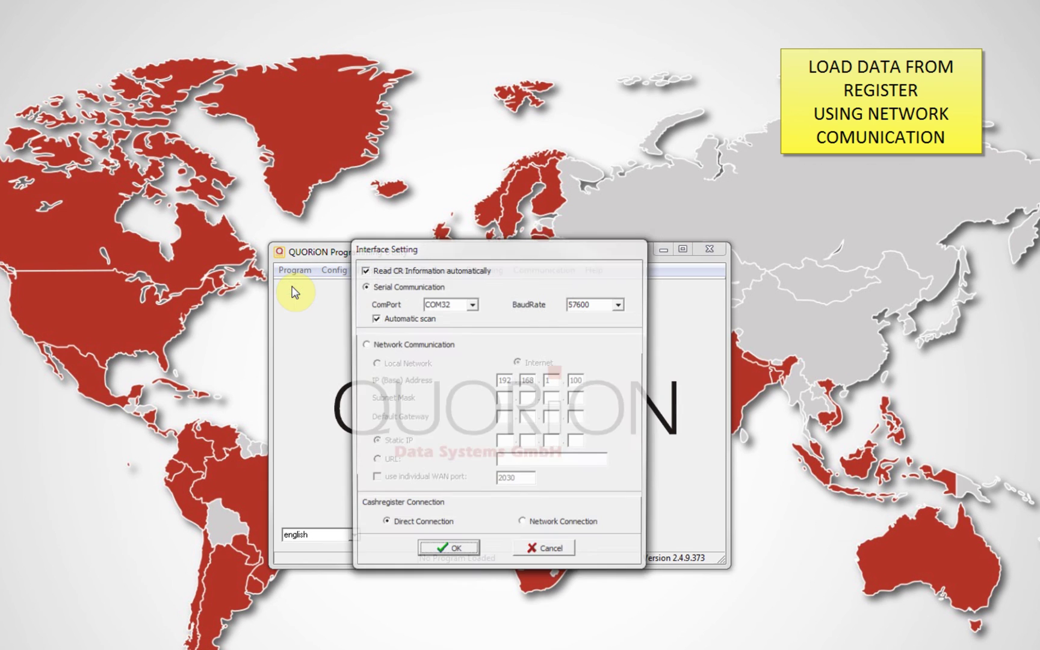
{"action": "left_click", "coordinate": [365, 345]}
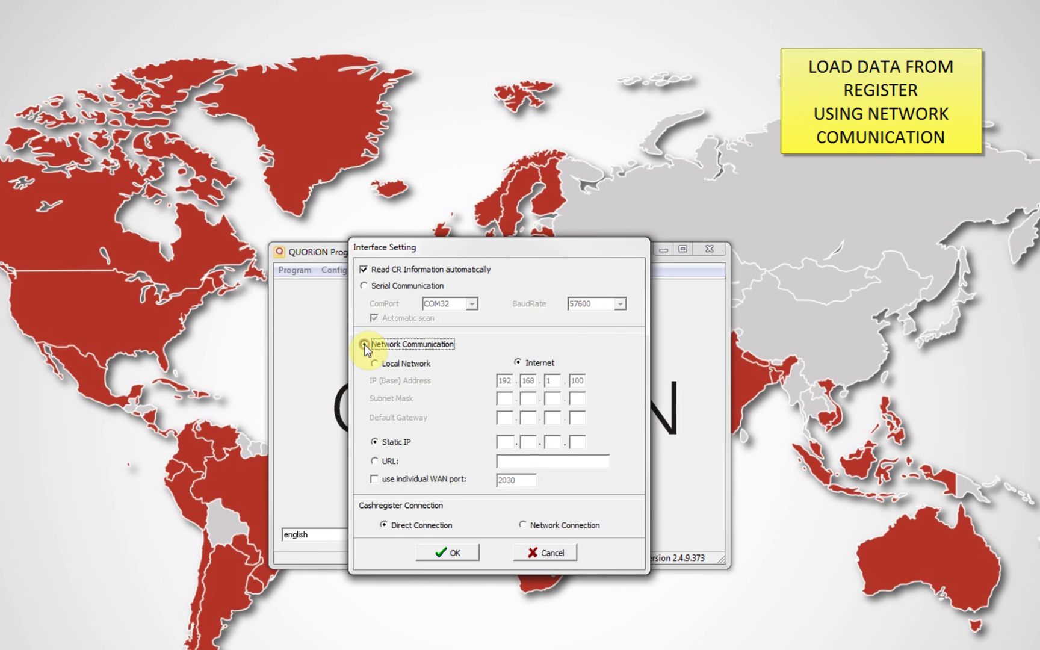
{"action": "left_click", "coordinate": [525, 364]}
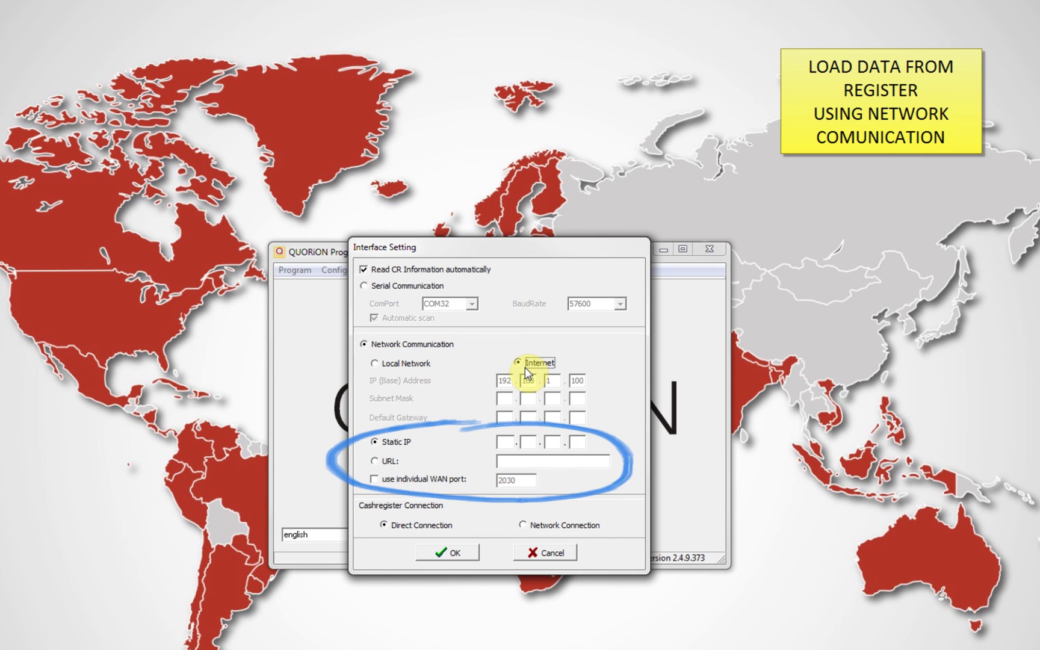
{"action": "left_click", "coordinate": [372, 364]}
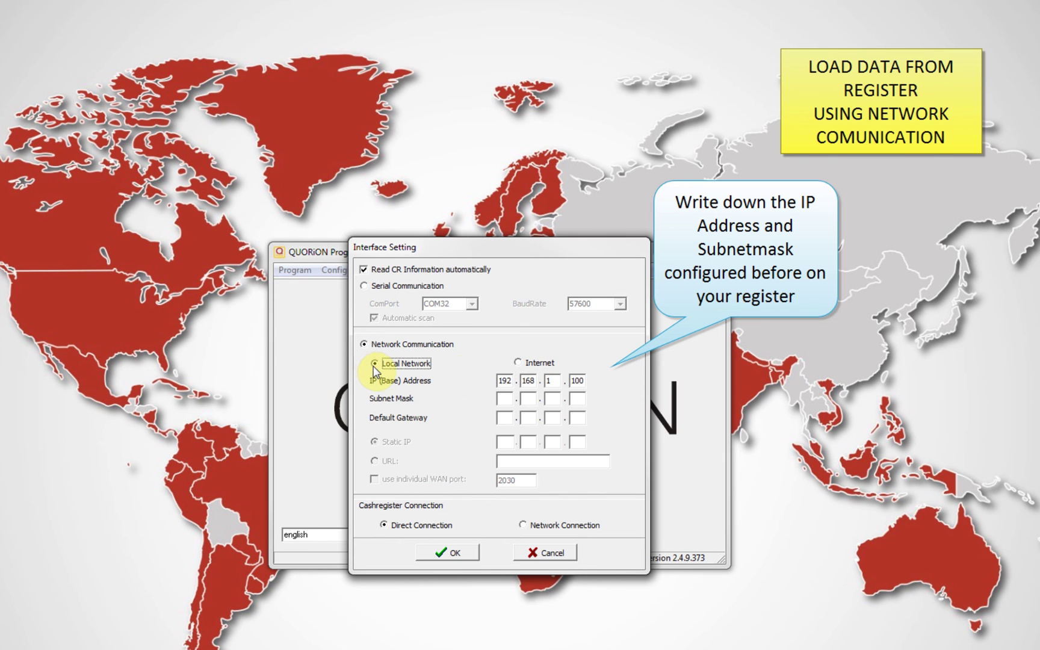
{"action": "double_click", "coordinate": [505, 381]}
{"action": "type", "text": "10"}
{"action": "type", "text": "255.255.0.0"}
{"action": "left_click", "coordinate": [418, 525]}
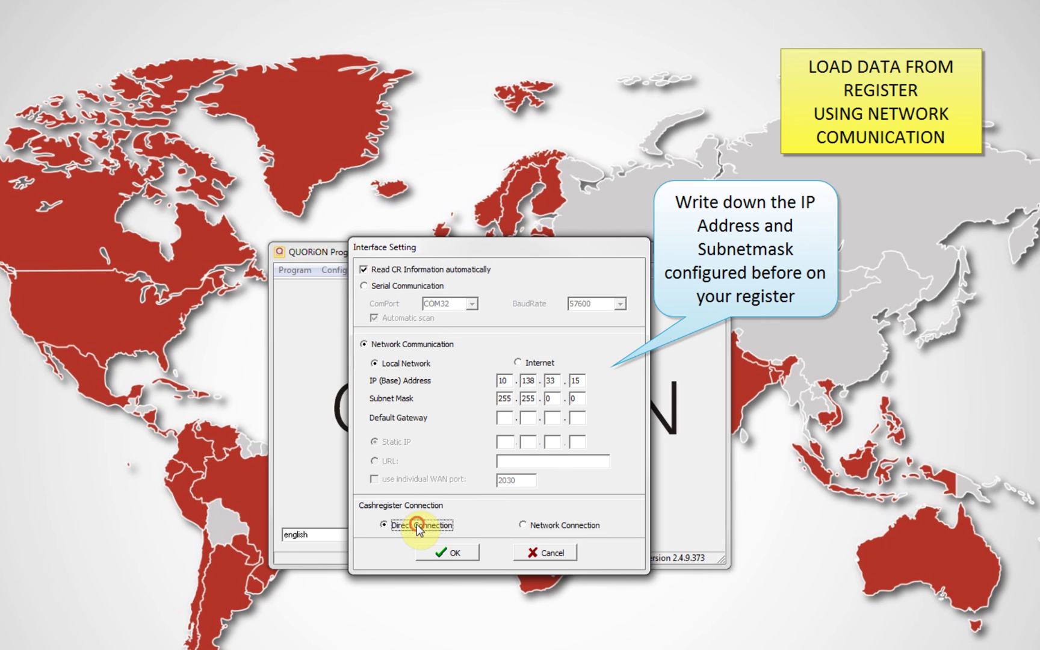
{"action": "left_click", "coordinate": [445, 551]}
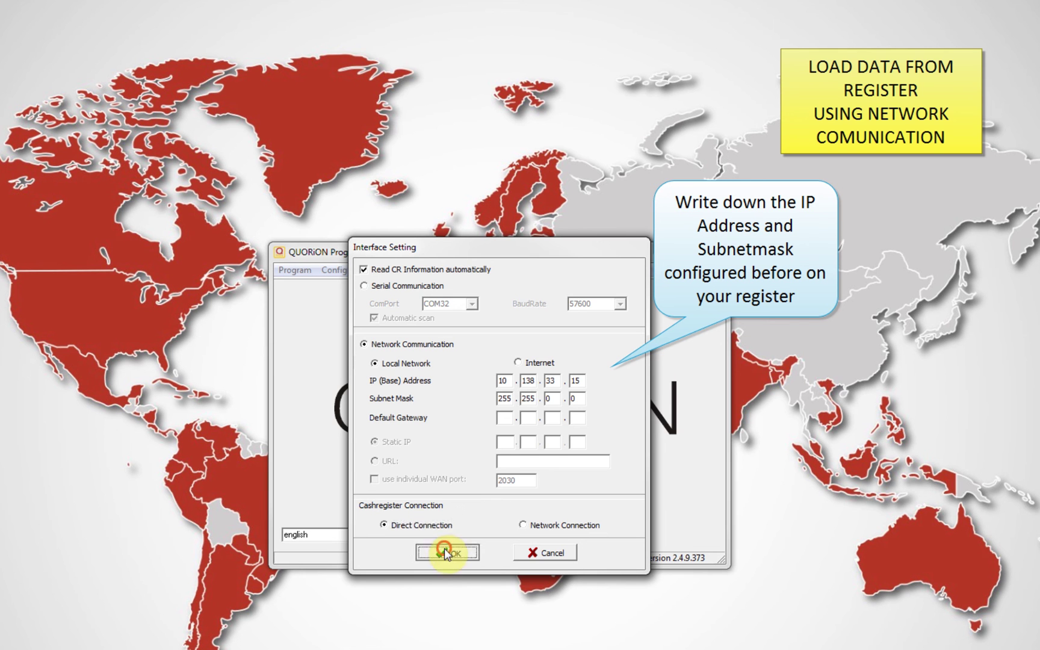
- Save the received register data as Tutorial1NetworkConnection.qcc
{"action": "left_click", "coordinate": [449, 449]}
{"action": "type", "text": "Tutorial"}
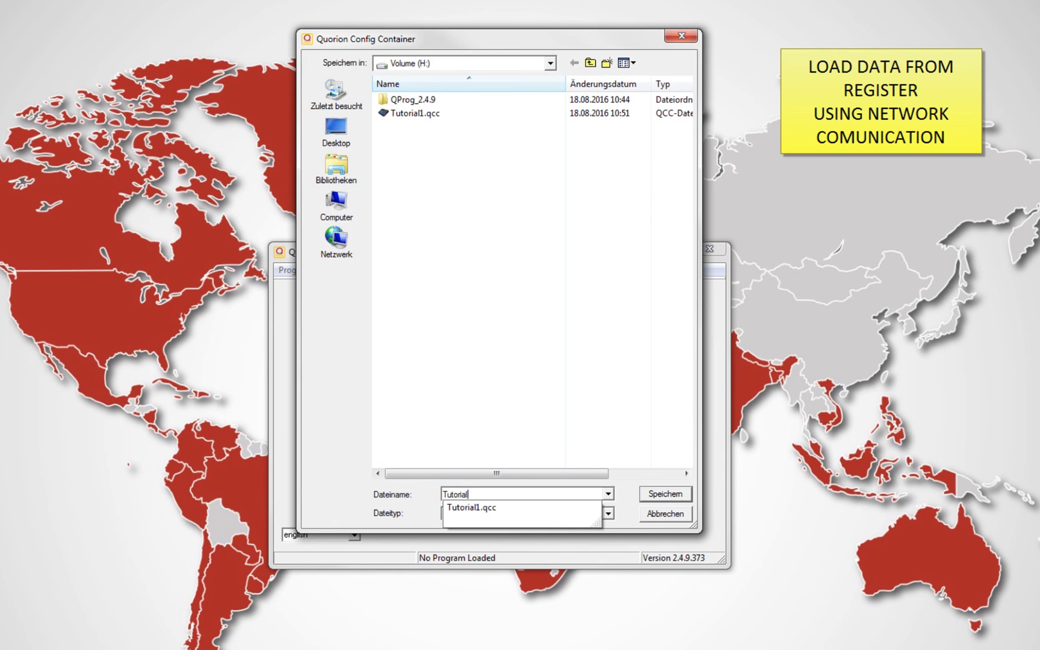
{"action": "type", "text": "1Net"}
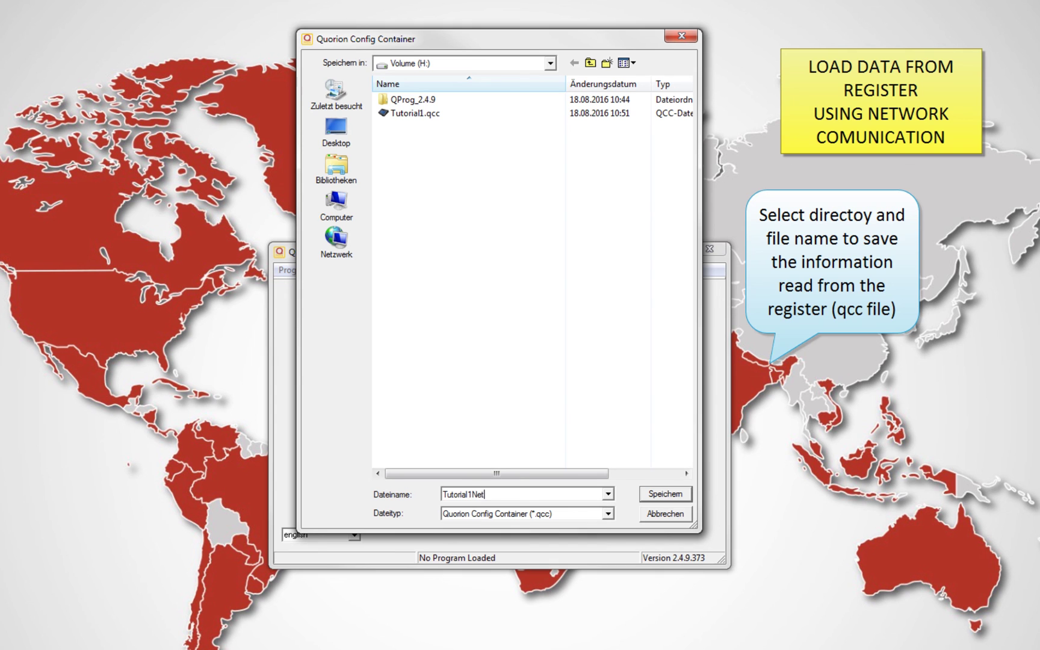
{"action": "type", "text": "nnection"}
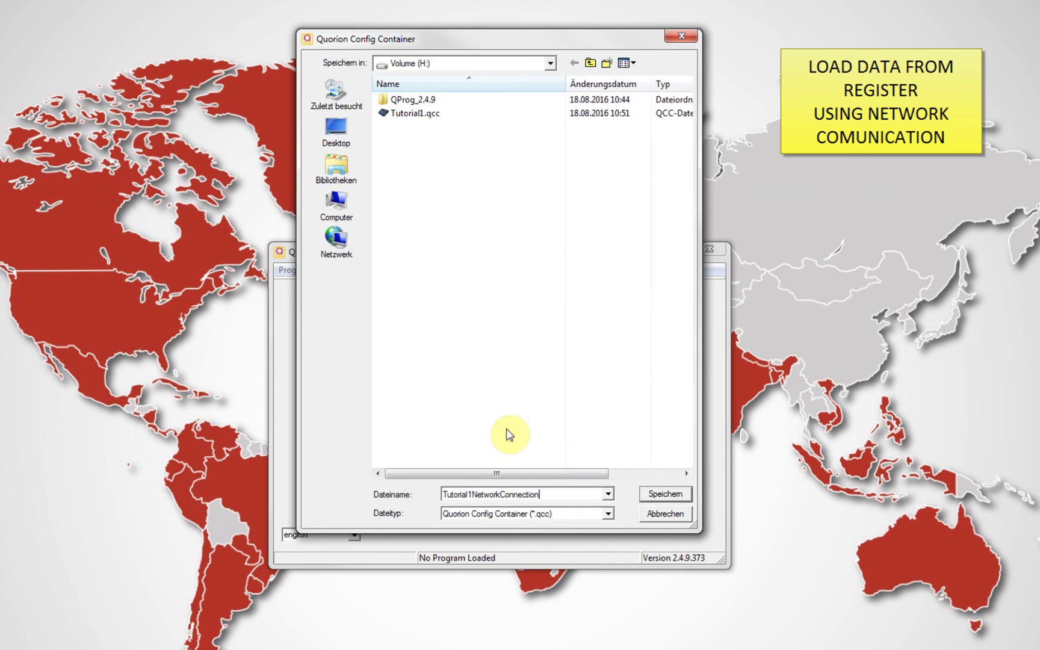
{"action": "left_click", "coordinate": [665, 495]}
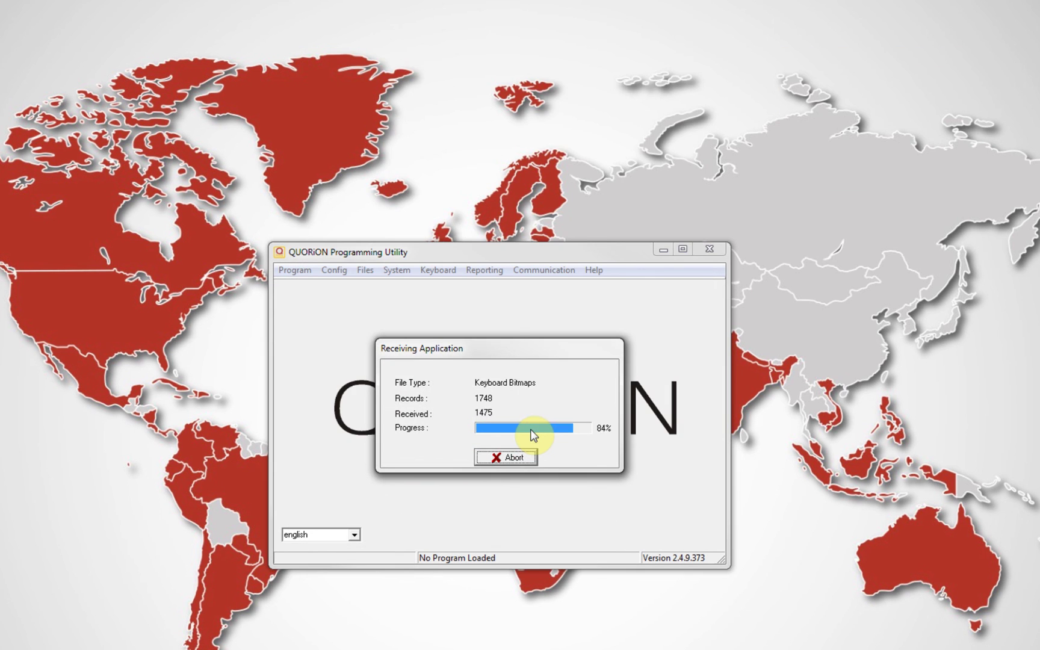
{"action": "left_click", "coordinate": [518, 468]}
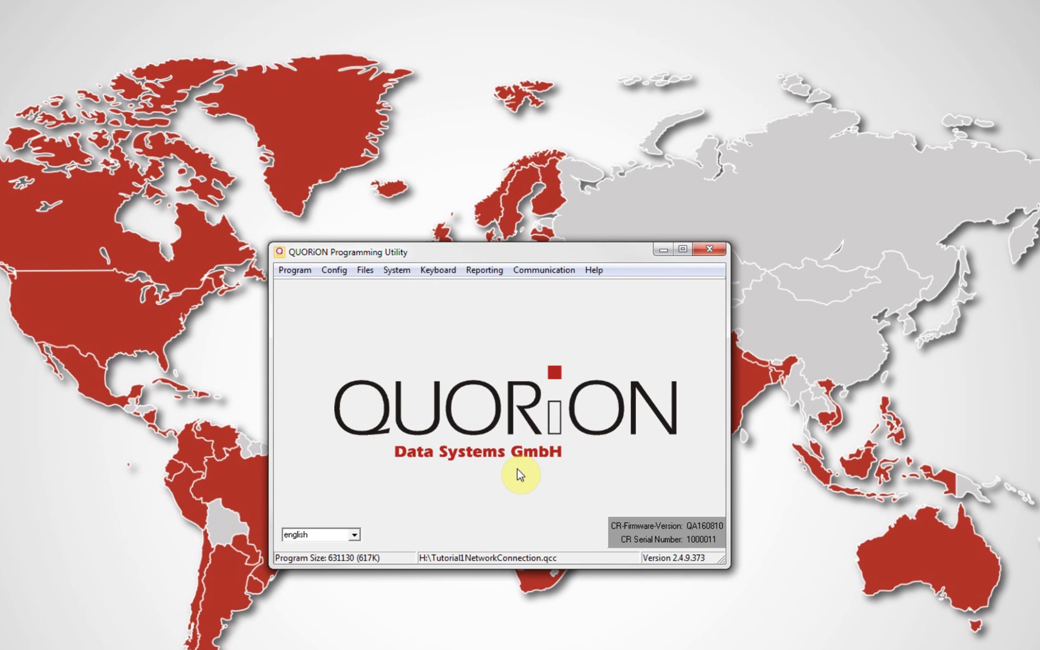
- Close the network file, then copy Tutorial1.qcc to CopyTutorial1.qcc with its PLU file cleared
{"action": "left_click", "coordinate": [294, 270]}
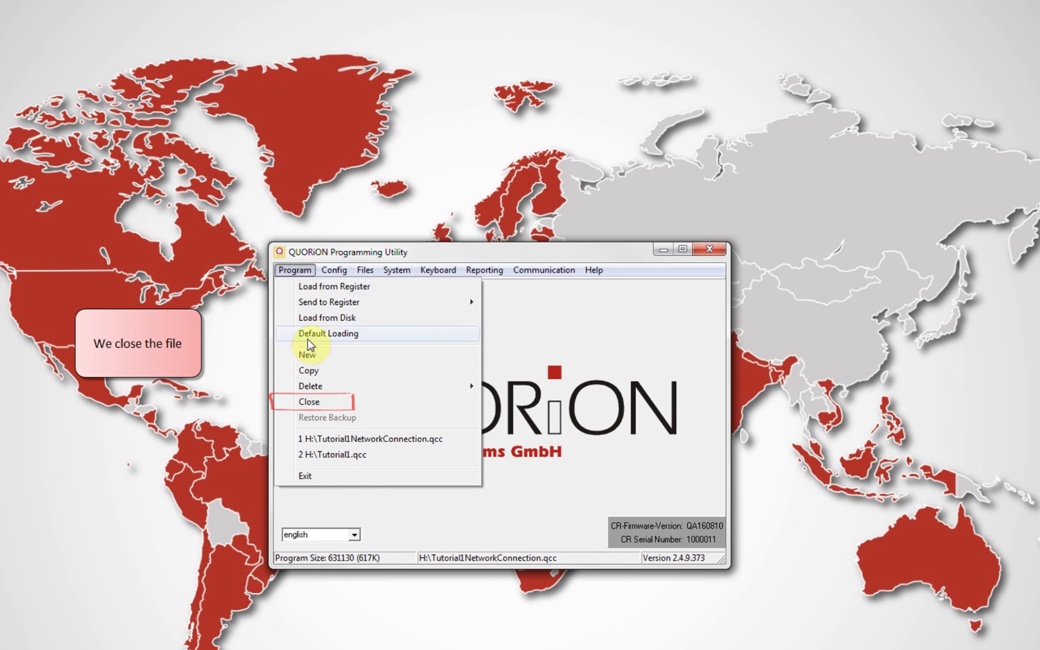
{"action": "left_click", "coordinate": [328, 403]}
{"action": "left_click", "coordinate": [304, 276]}
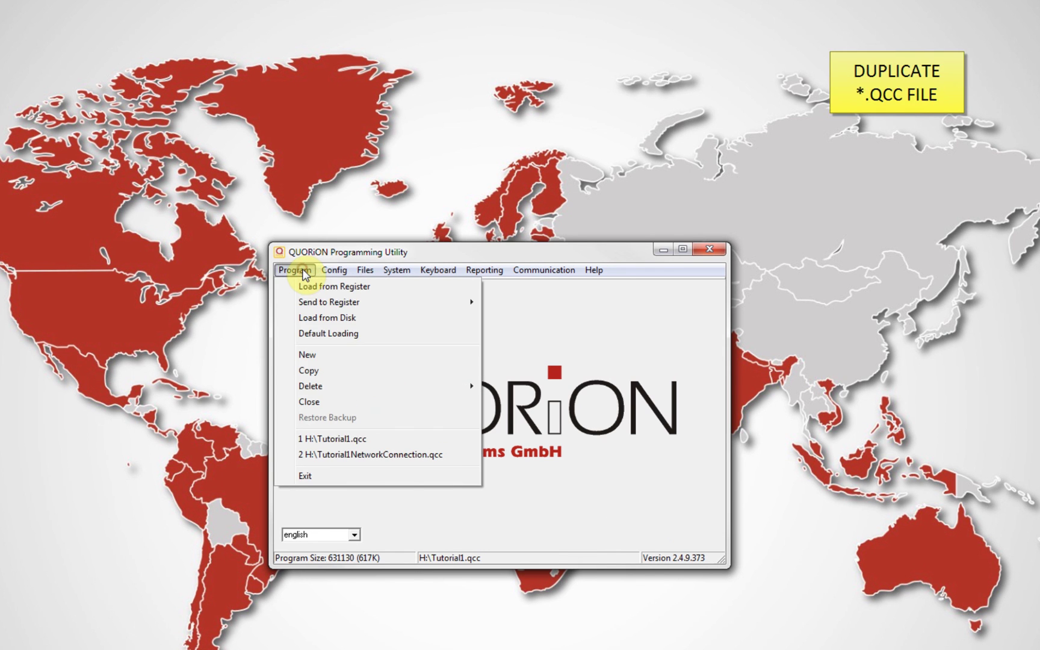
{"action": "left_click", "coordinate": [322, 371]}
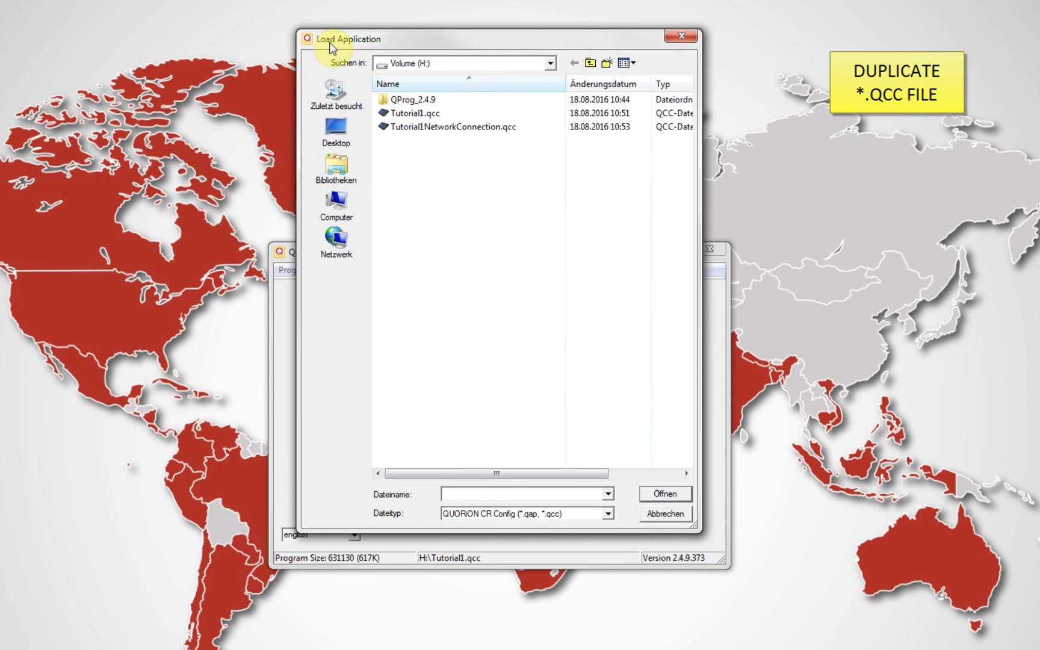
{"action": "double_click", "coordinate": [406, 114]}
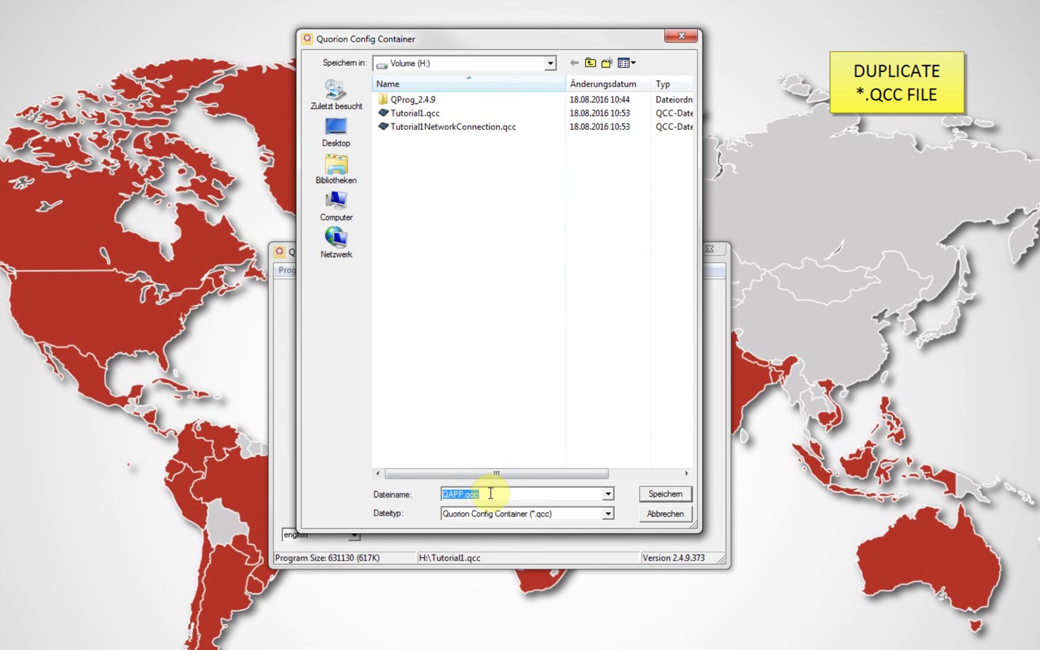
{"action": "type", "text": "CopyTutorial1"}
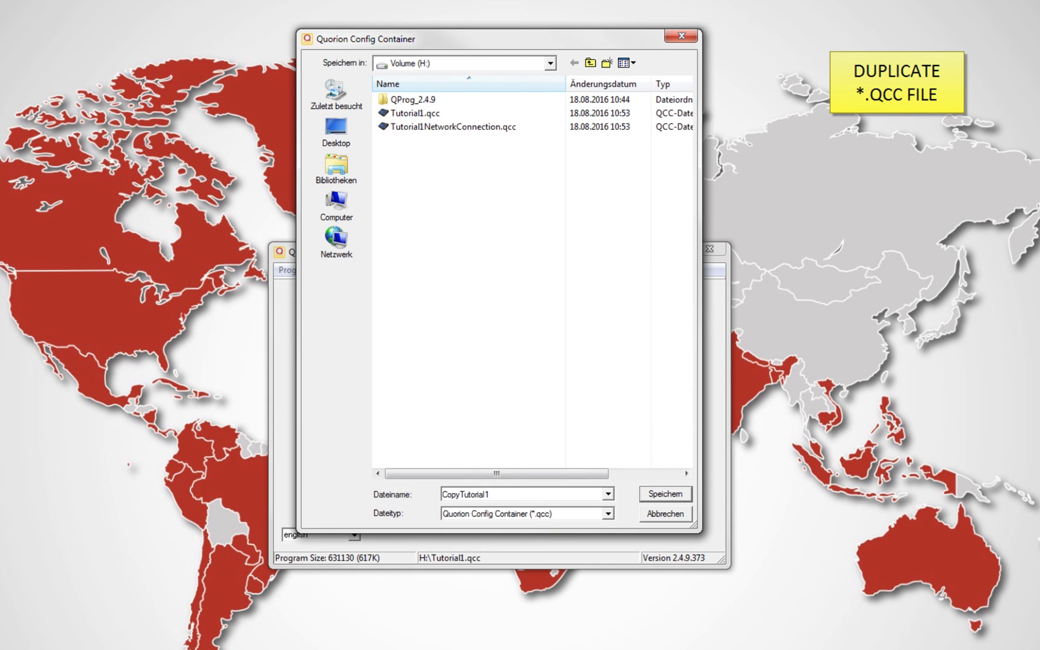
{"action": "left_click", "coordinate": [645, 492]}
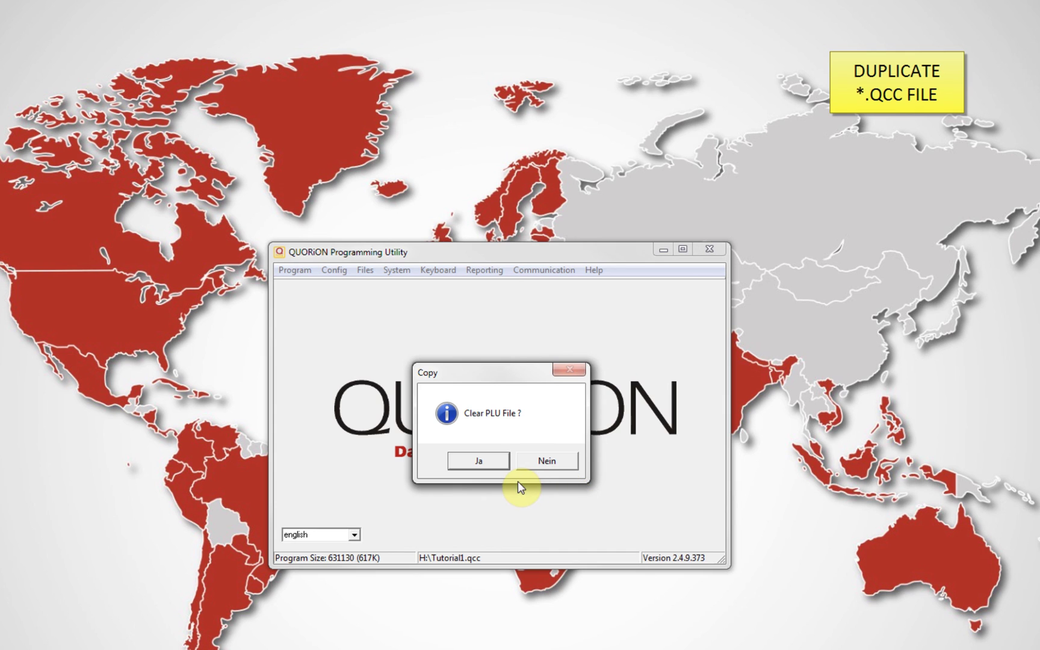
{"action": "left_click", "coordinate": [488, 467]}
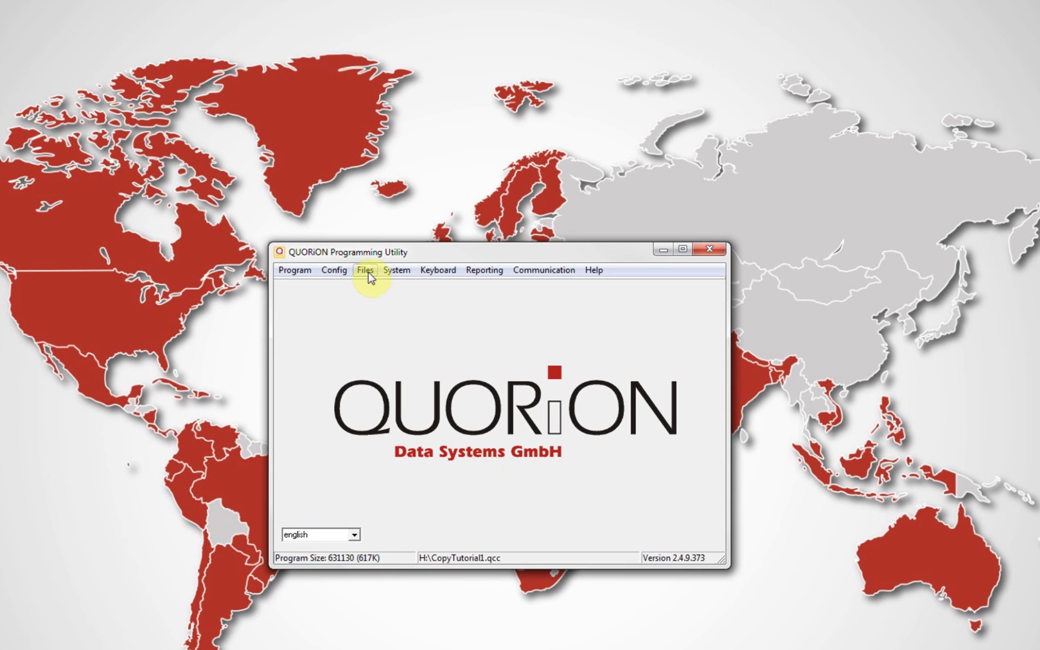
{"action": "left_click", "coordinate": [295, 270]}
{"action": "left_click", "coordinate": [304, 402]}
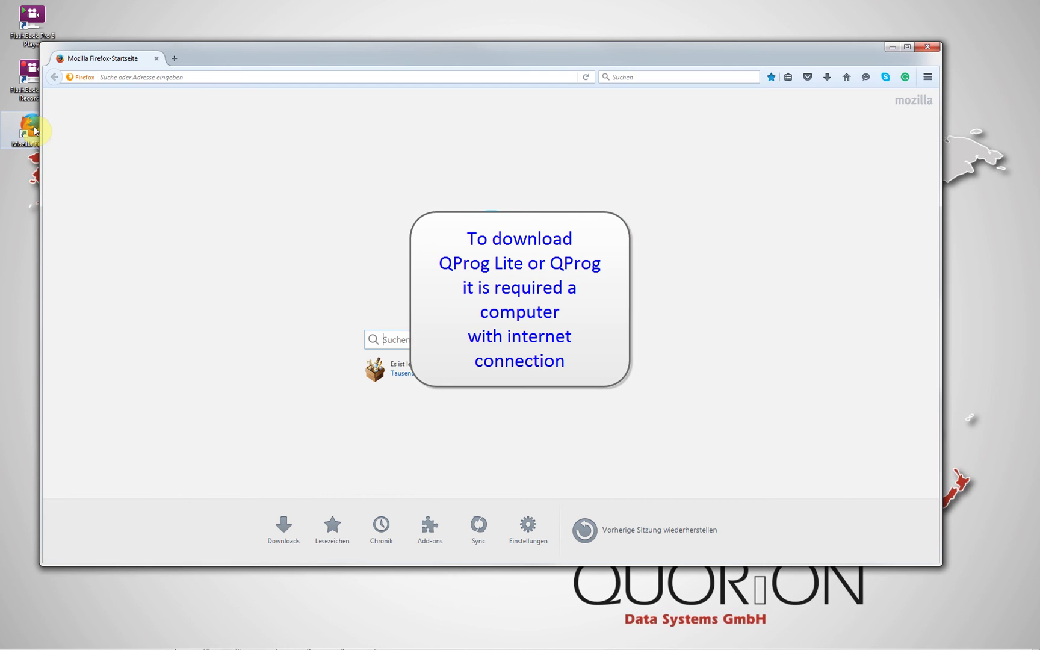
{"action": "left_click", "coordinate": [196, 76]}
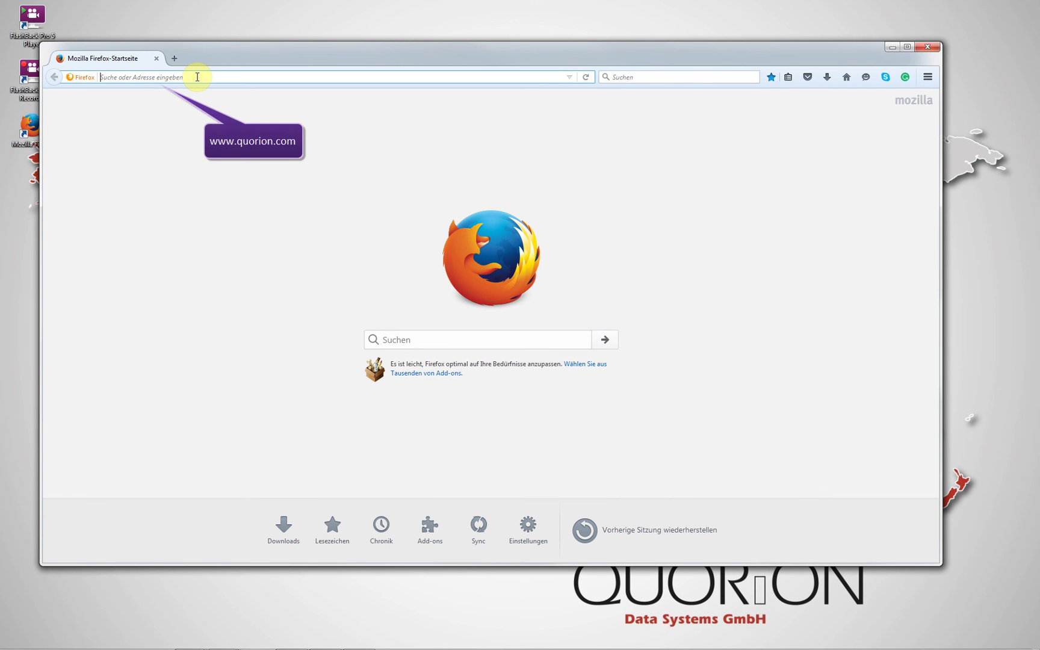
{"action": "type", "text": "www.quorion.com"}
{"action": "key", "text": "Return"}
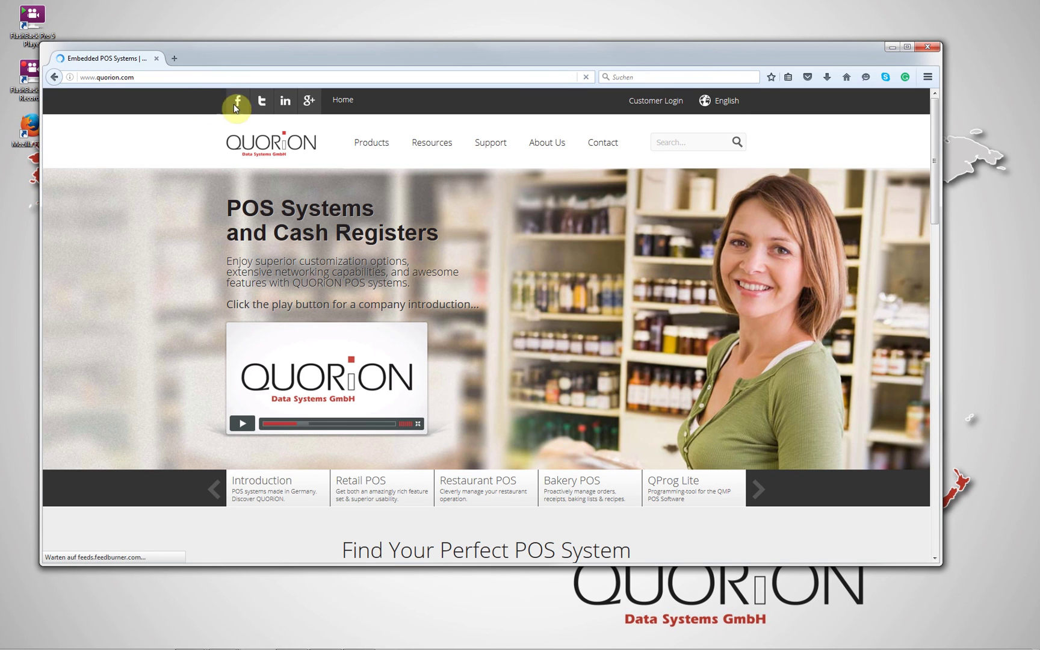
- Go to Products > POS Software > Demo Downloads and scroll to the QProg Lite card
{"action": "mouse_move", "coordinate": [369, 155]}
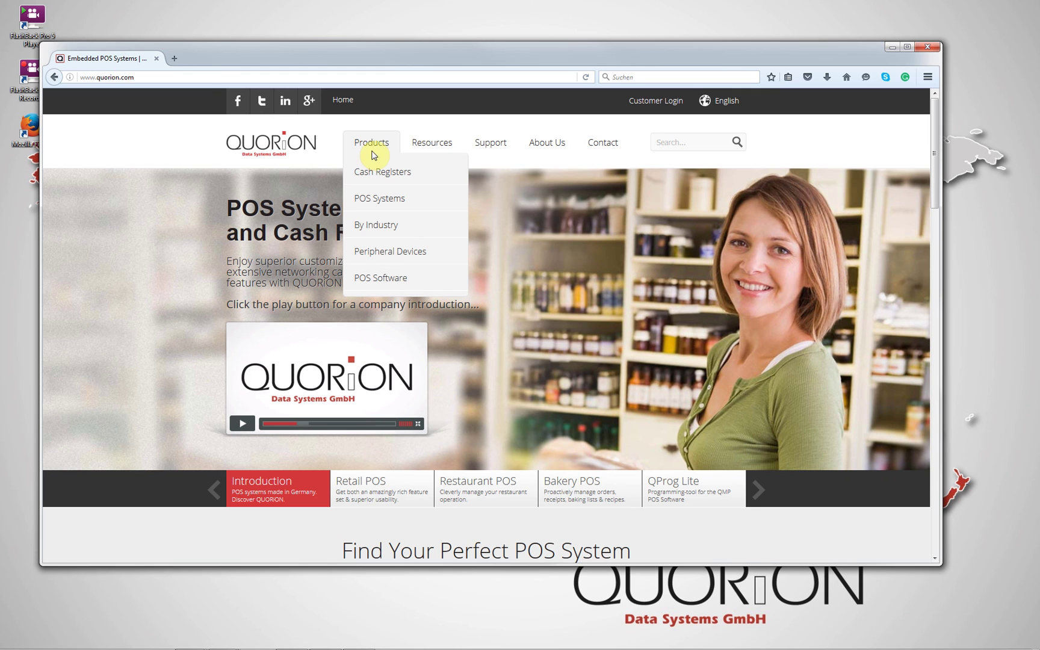
{"action": "mouse_move", "coordinate": [399, 284]}
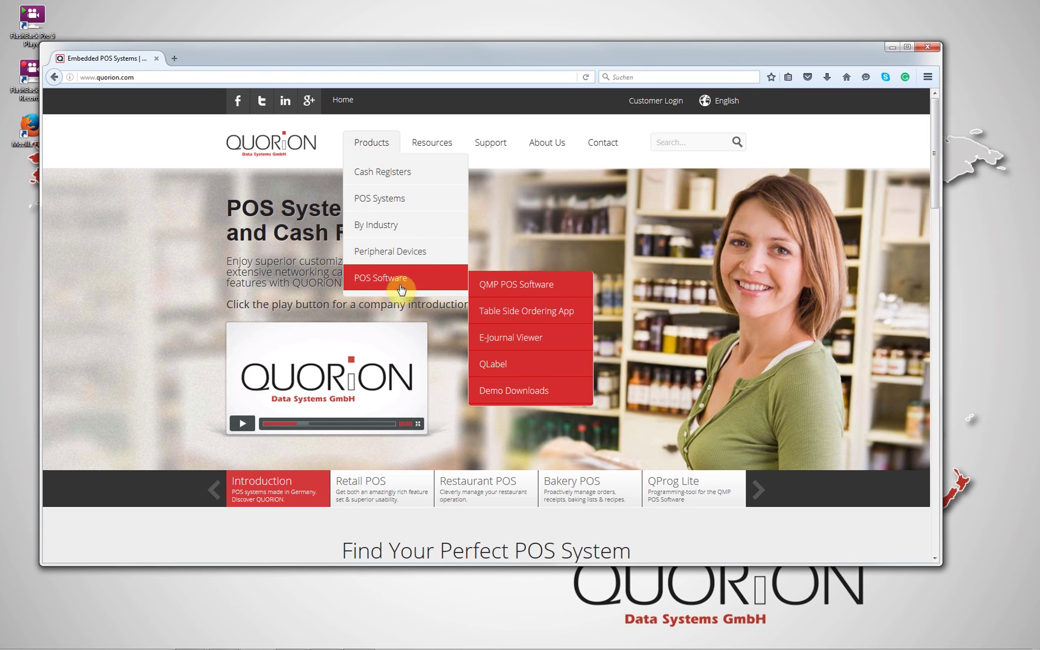
{"action": "left_click", "coordinate": [504, 394]}
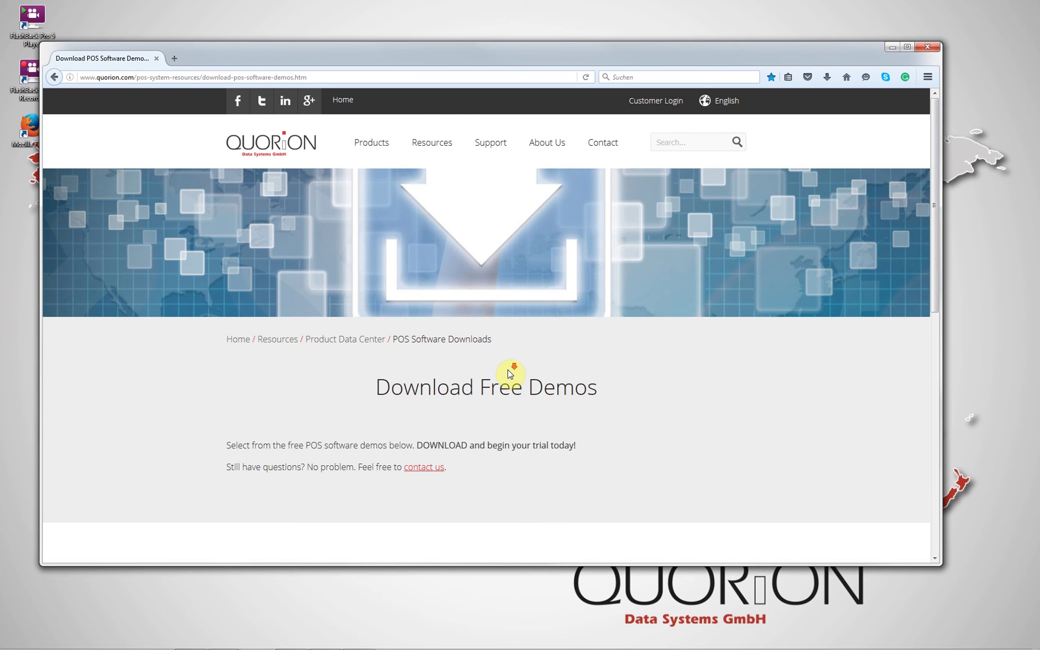
{"action": "scroll", "coordinate": [509, 374], "scroll_direction": "down", "scroll_amount": 3}
{"action": "scroll", "coordinate": [509, 373], "scroll_direction": "down", "scroll_amount": 3}
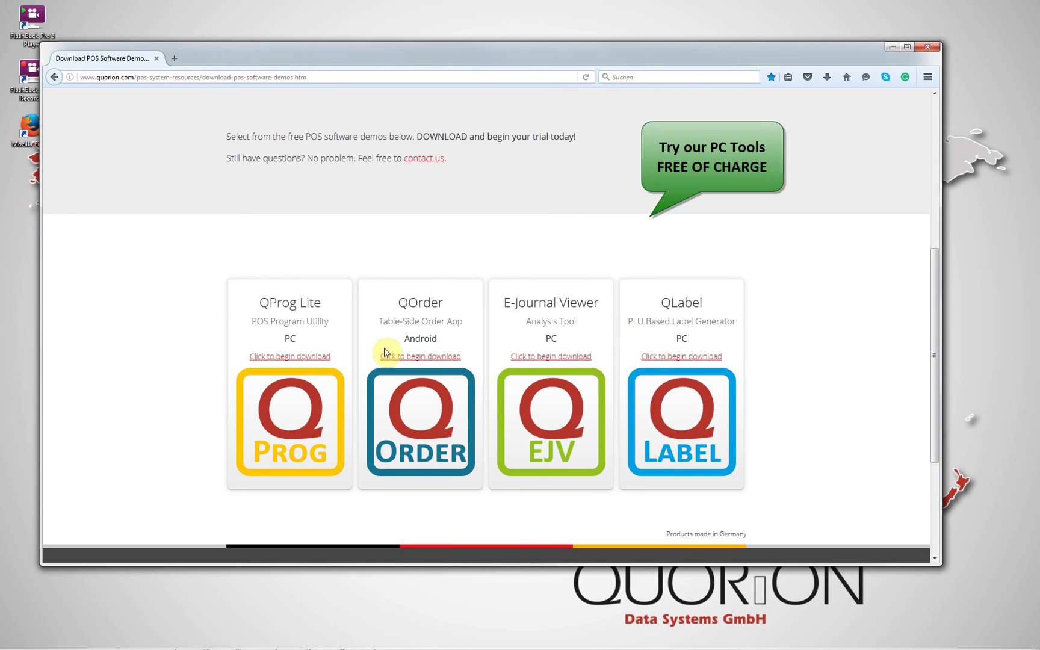
- Save qprog_lite_2410_setup_with_driver.exe from the QProg Lite card to Volume (H:)
{"action": "left_click", "coordinate": [294, 357]}
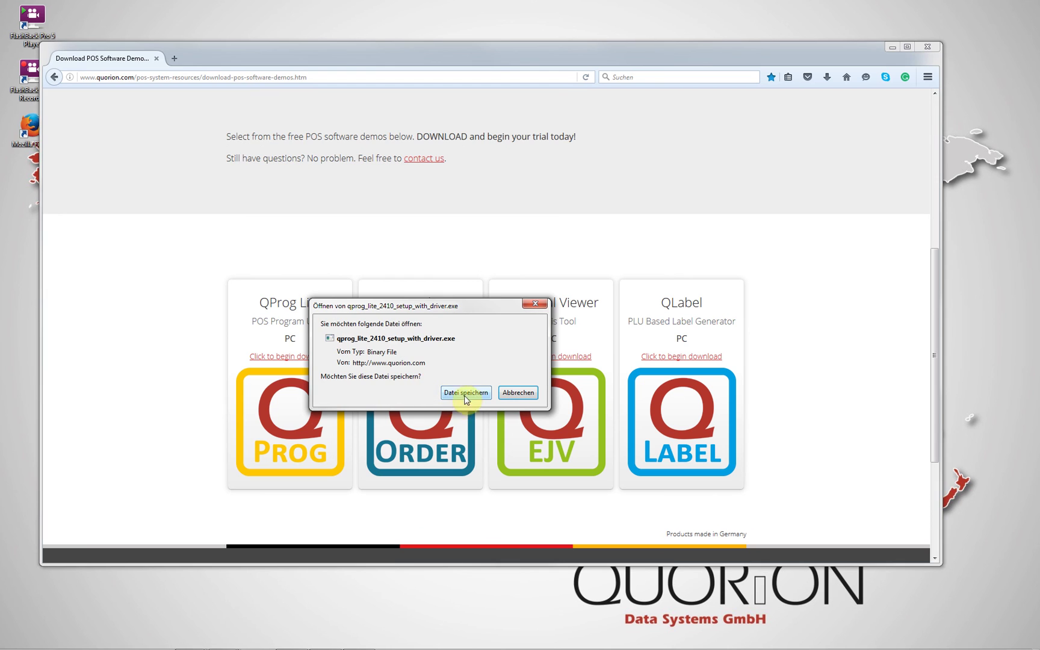
{"action": "left_click", "coordinate": [466, 393]}
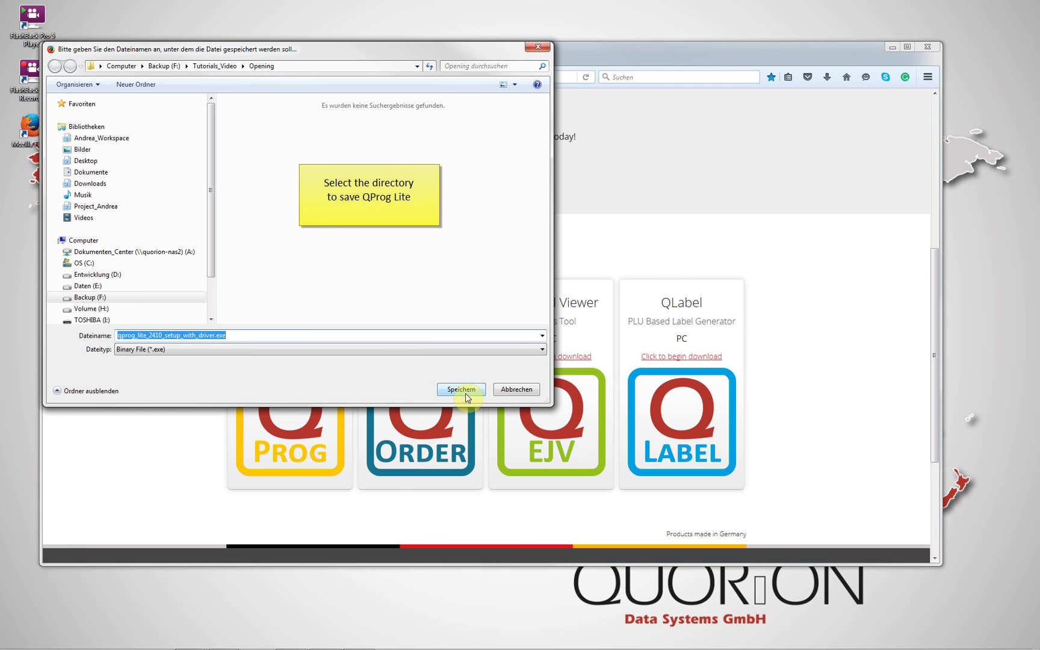
{"action": "left_click", "coordinate": [78, 309]}
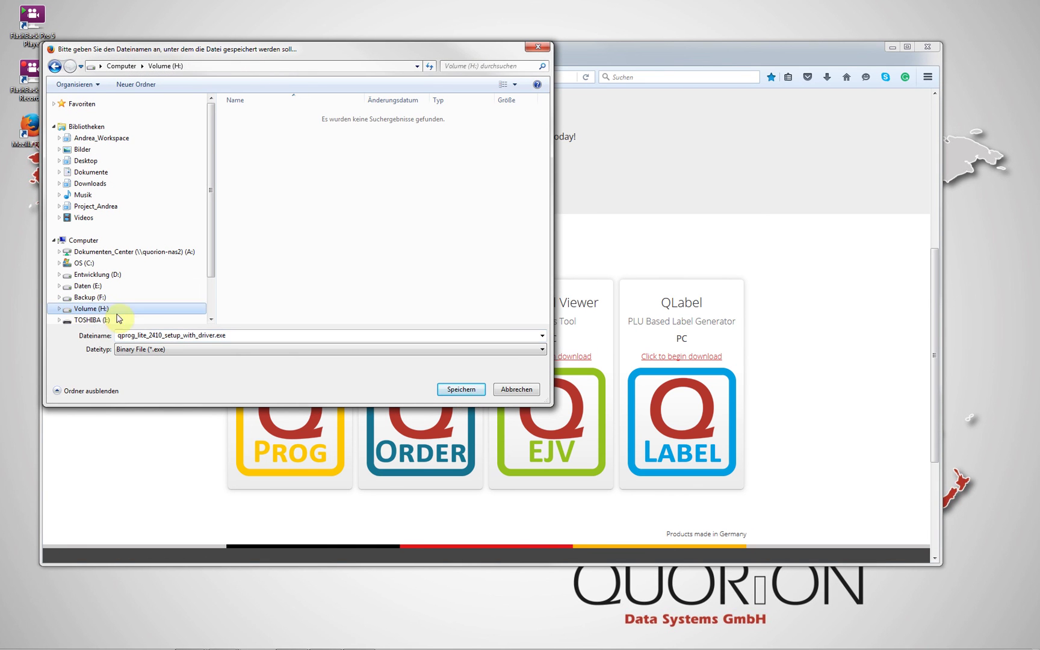
{"action": "left_click", "coordinate": [456, 389]}
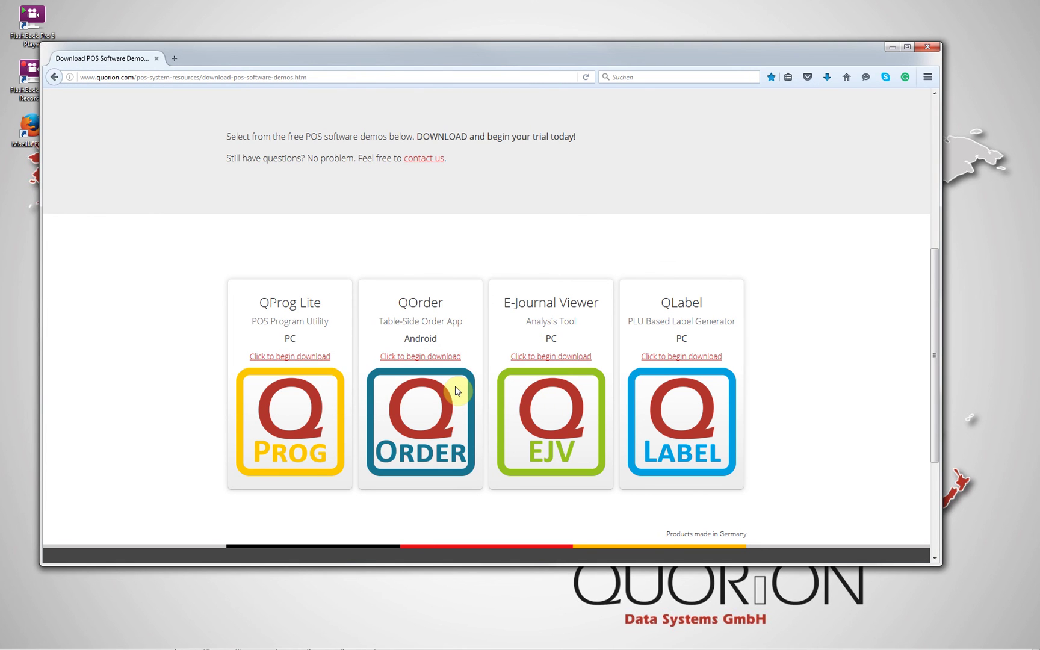
{"action": "left_click_drag", "start_coordinate": [345, 56], "coordinate": [369, 57]}
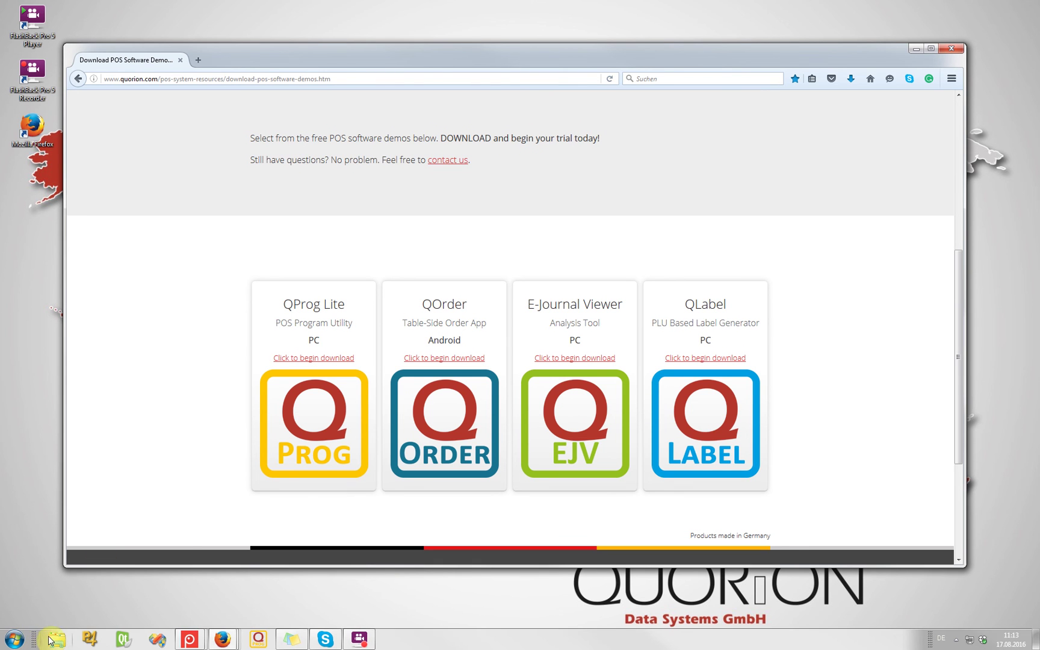
- Run qprog_lite_2410_setup_with_driver.exe from Volume (H:) in a new Explorer window, accepting the security warning
{"action": "right_click", "coordinate": [56, 639]}
{"action": "left_click", "coordinate": [53, 598]}
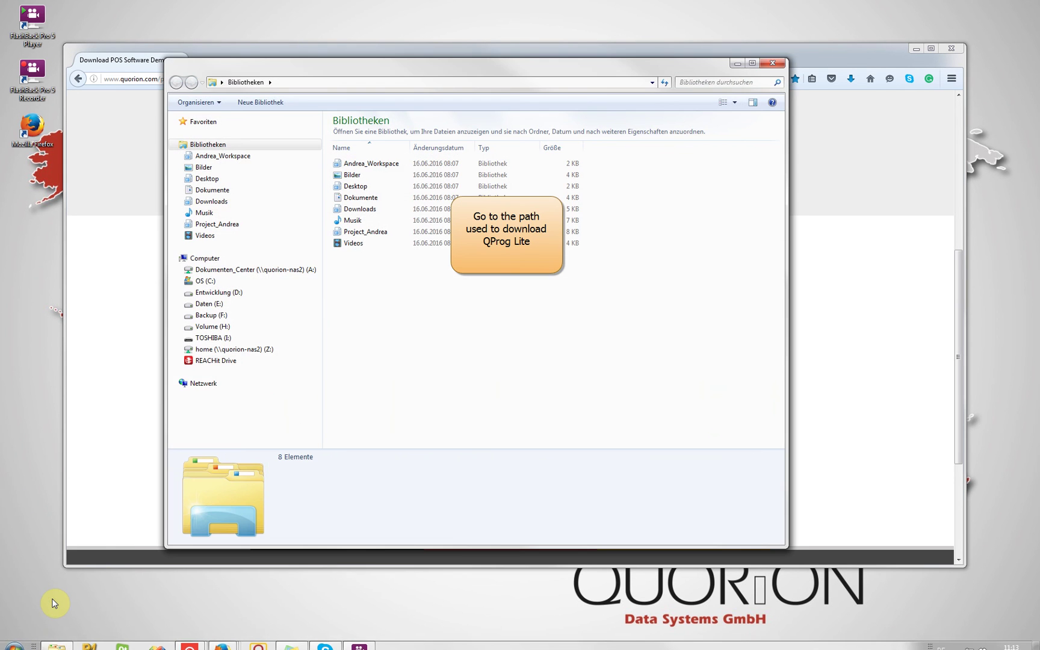
{"action": "left_click", "coordinate": [223, 327]}
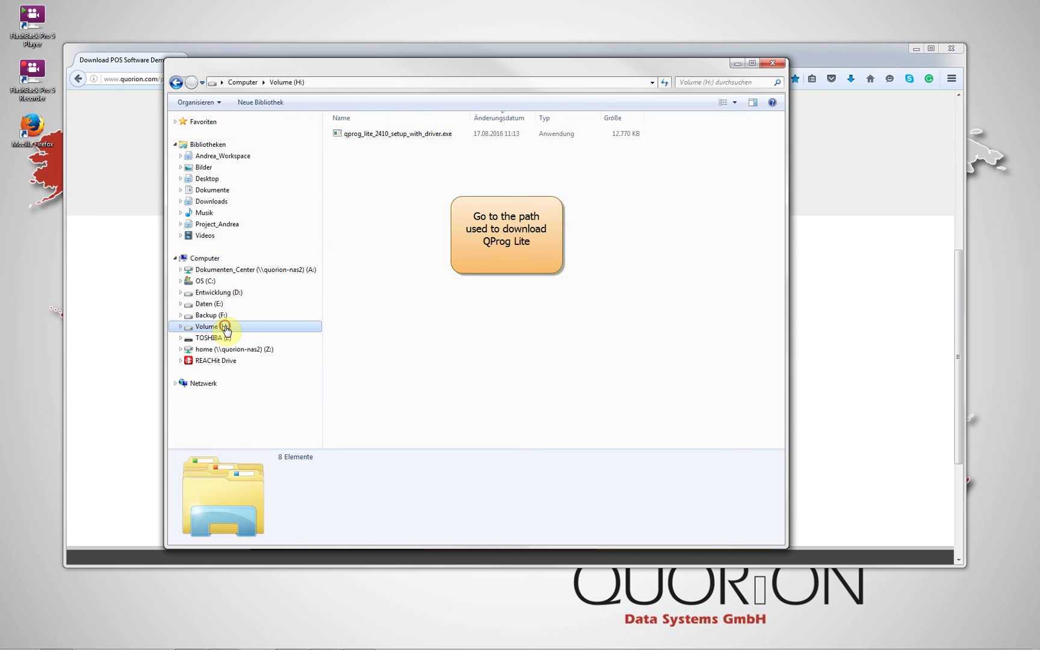
{"action": "double_click", "coordinate": [395, 135]}
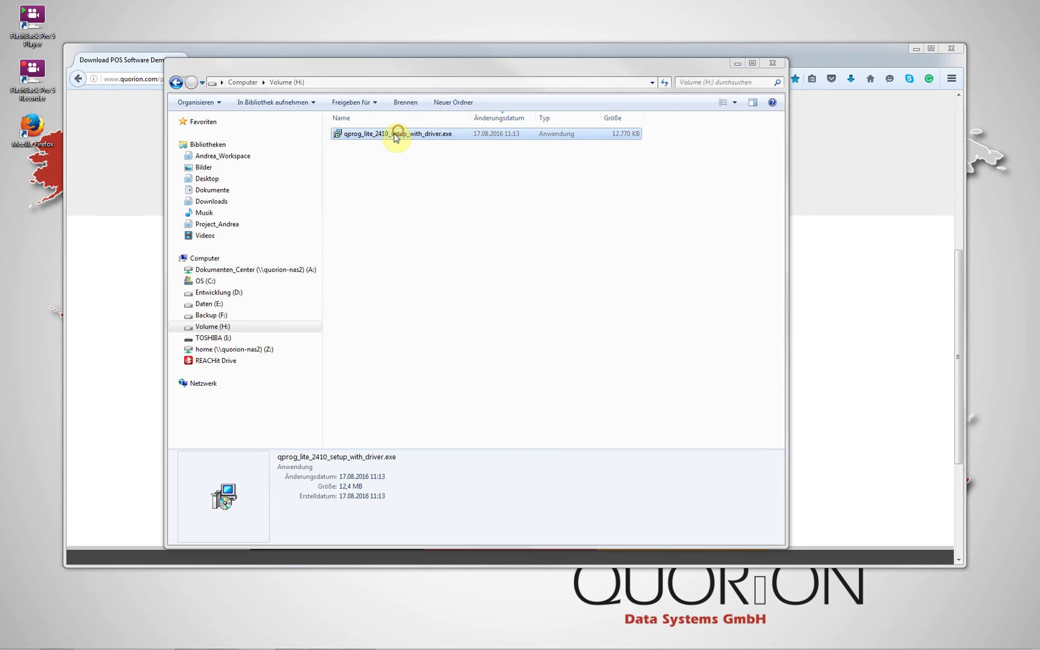
{"action": "left_click", "coordinate": [551, 338]}
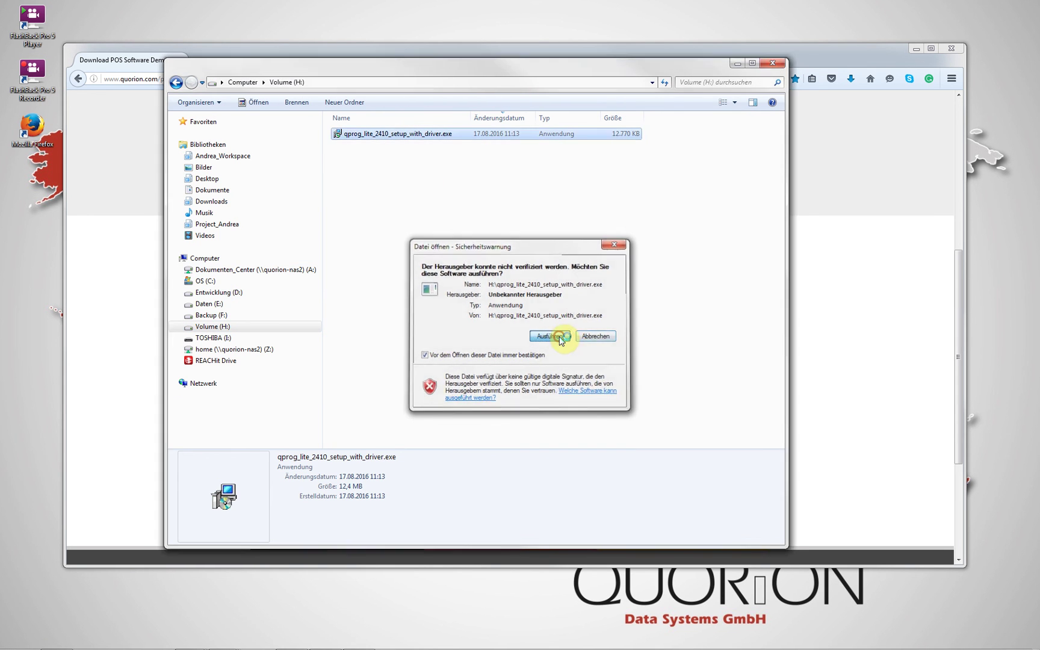
- Allow the QProg Lite setup, choose English, and keep the default Program Files install folder
{"action": "left_click", "coordinate": [568, 356]}
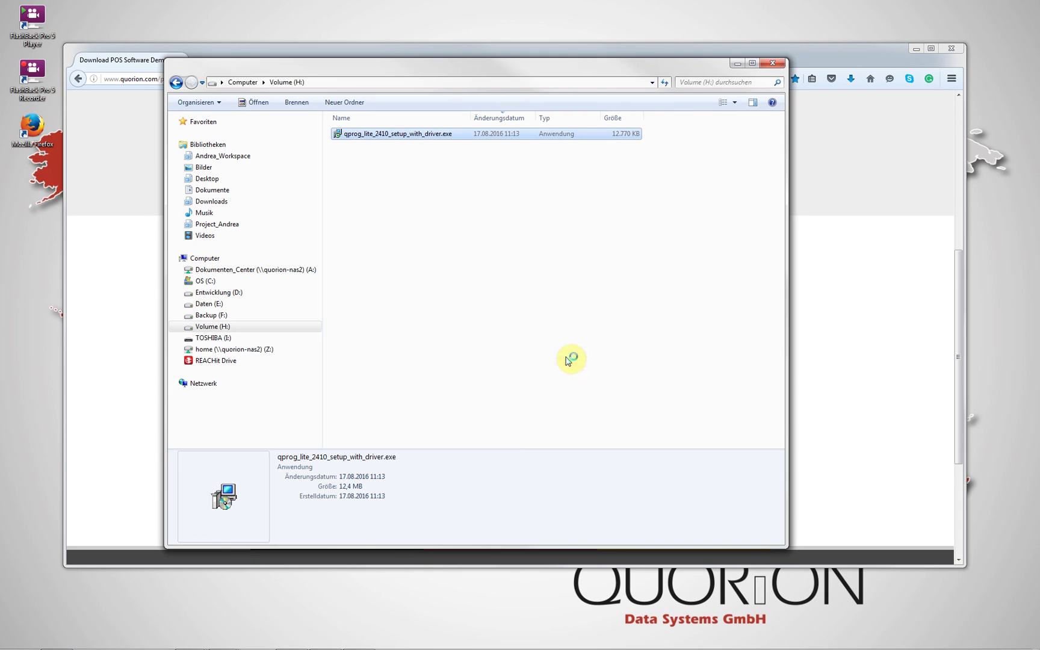
{"action": "left_click", "coordinate": [539, 334]}
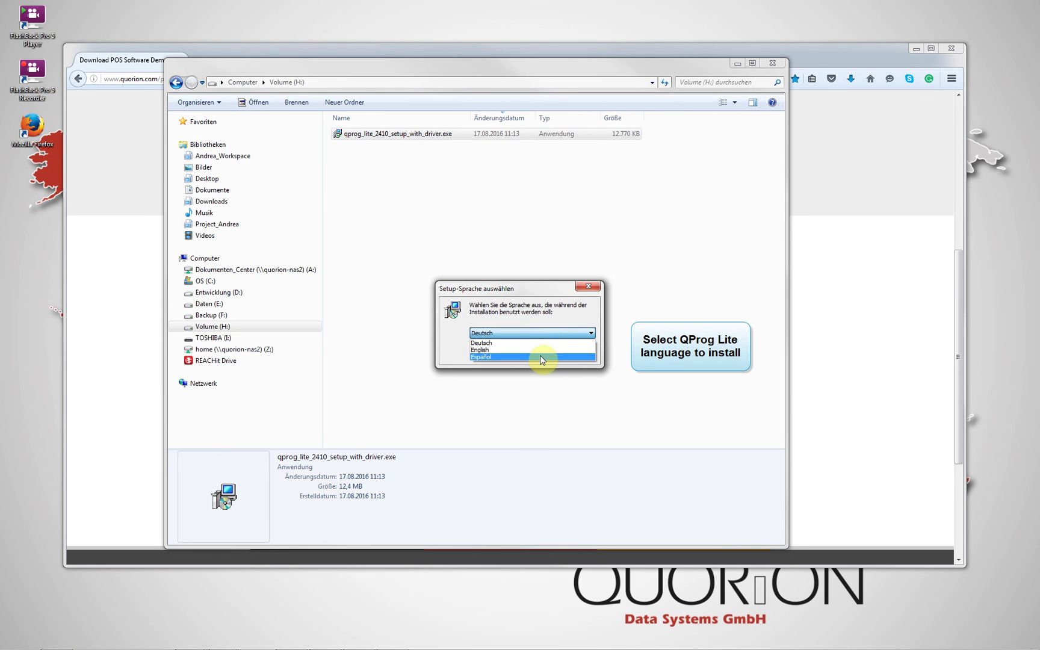
{"action": "left_click", "coordinate": [539, 351]}
{"action": "left_click", "coordinate": [543, 355]}
{"action": "left_click", "coordinate": [581, 420]}
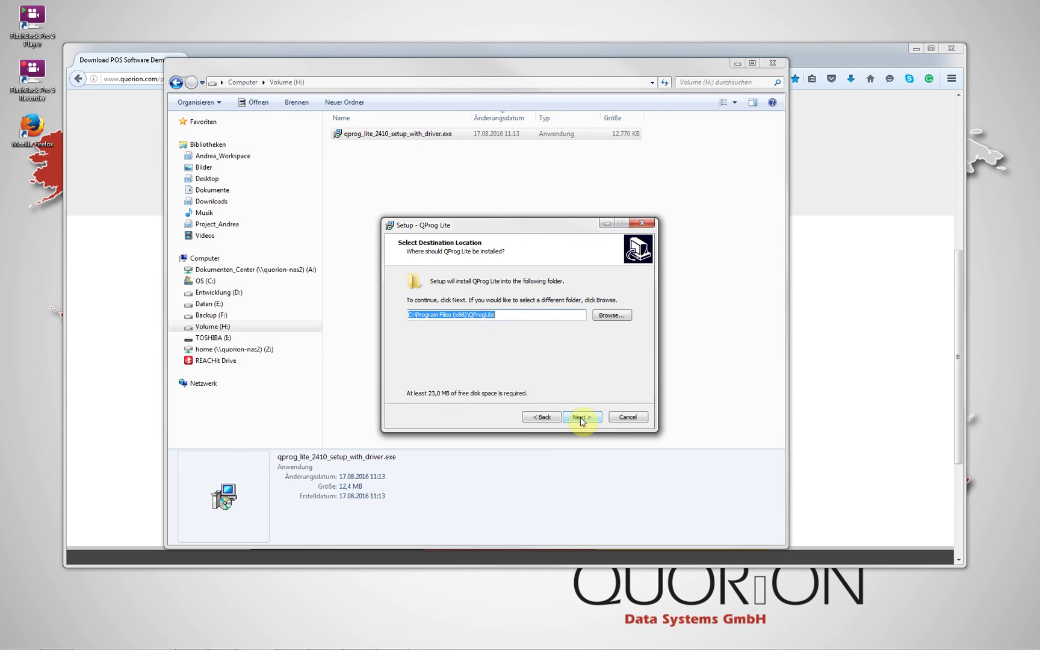
{"action": "left_click", "coordinate": [609, 317]}
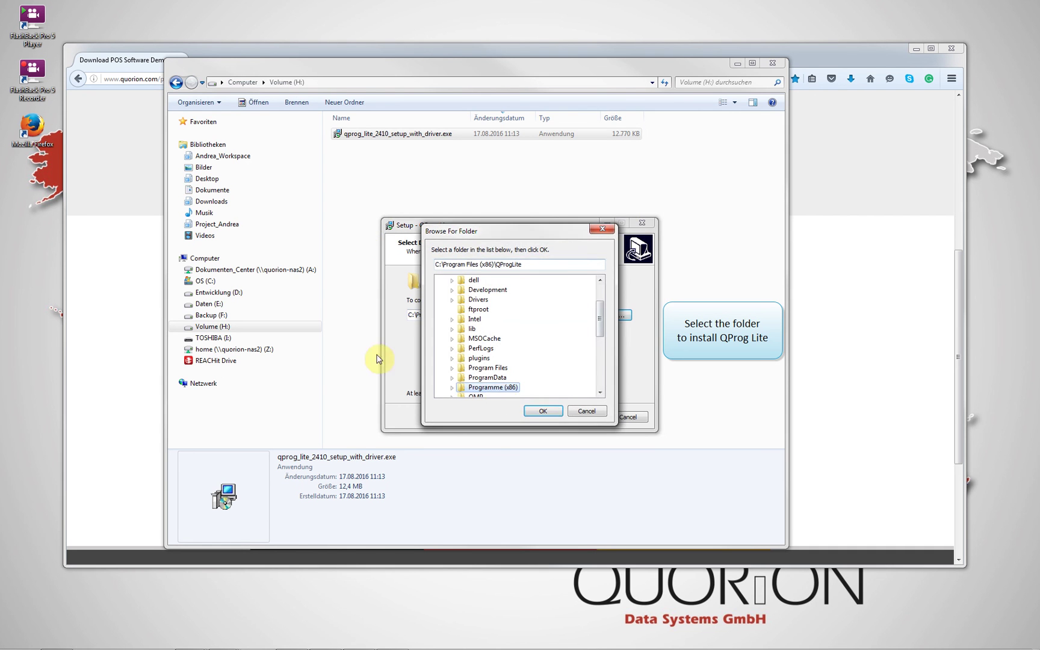
{"action": "left_click", "coordinate": [602, 229]}
{"action": "left_click", "coordinate": [582, 417]}
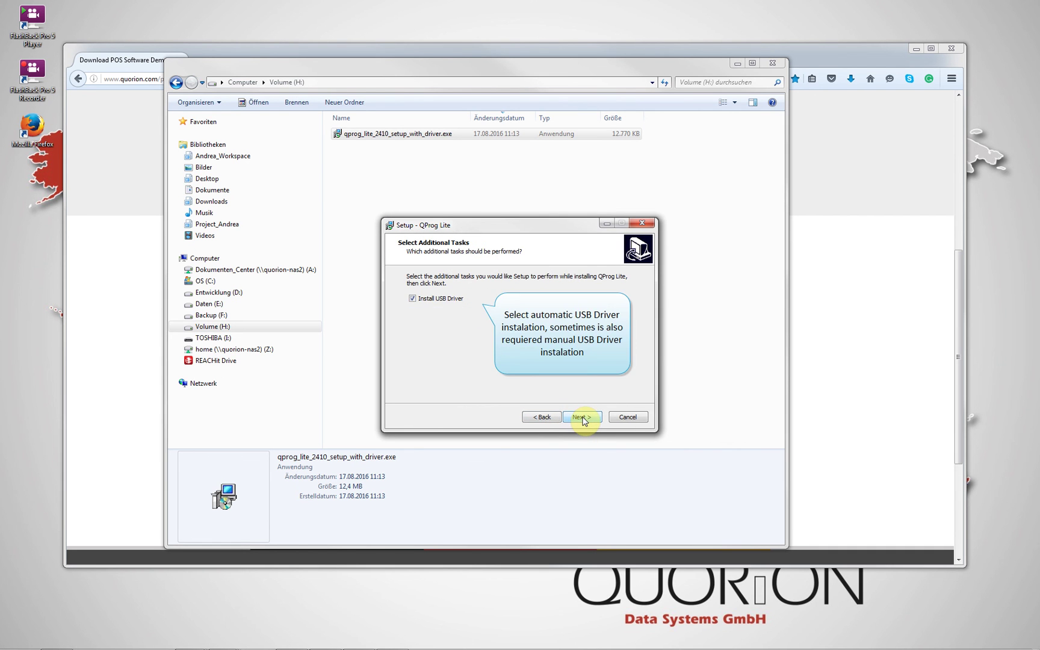
- Install QProg Lite with the Virtual Com port USB driver and finish both installers
{"action": "left_click", "coordinate": [583, 417]}
{"action": "left_click", "coordinate": [582, 418]}
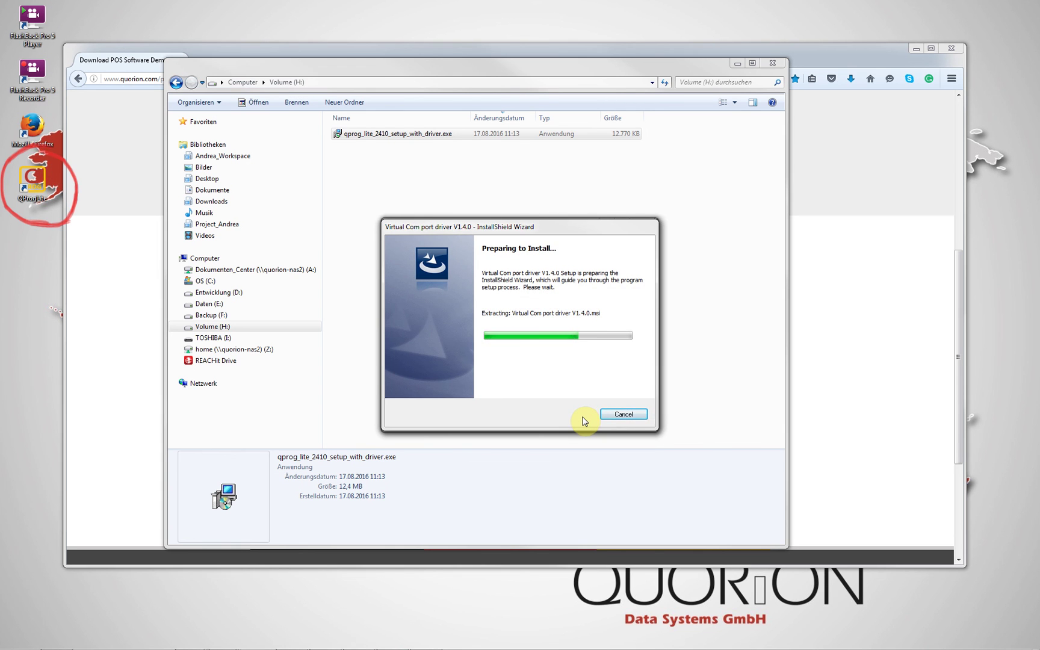
{"action": "left_click", "coordinate": [582, 419]}
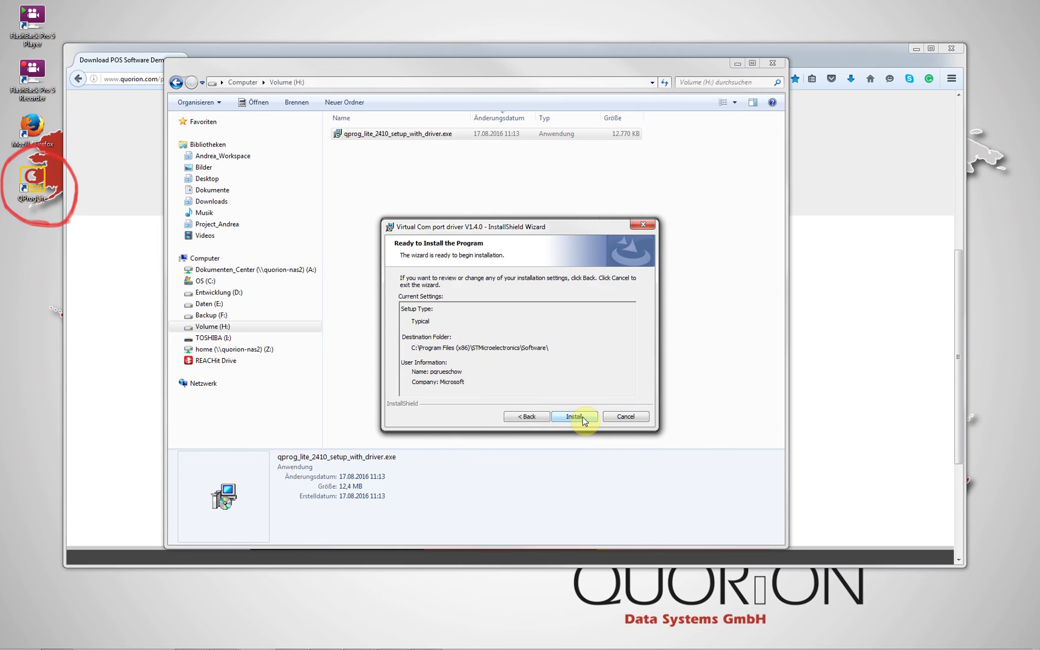
{"action": "left_click", "coordinate": [583, 419]}
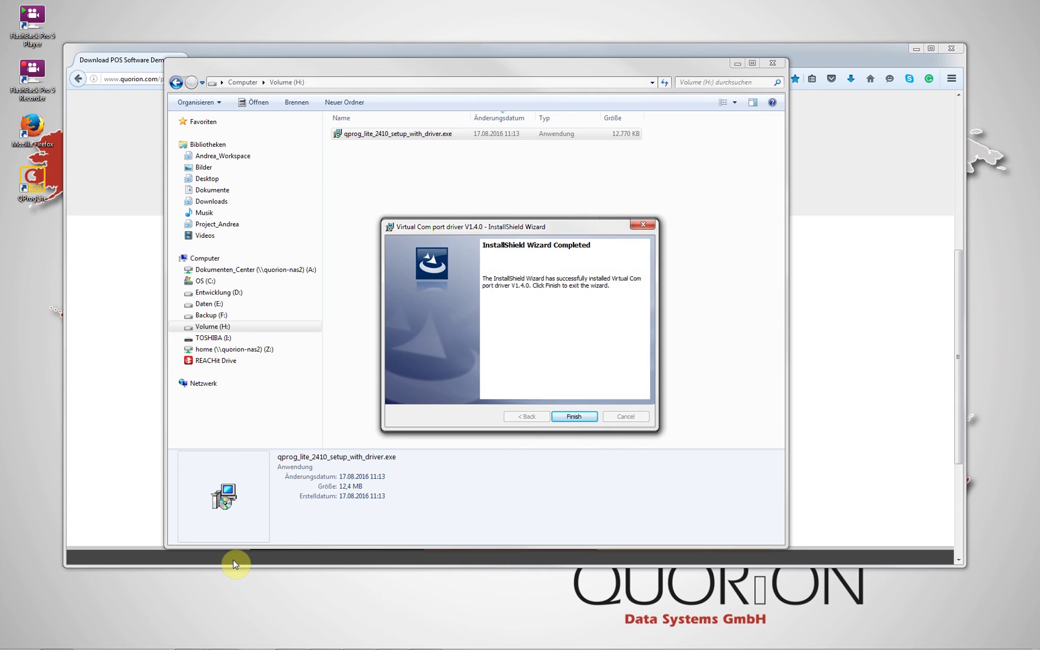
{"action": "left_click", "coordinate": [566, 419]}
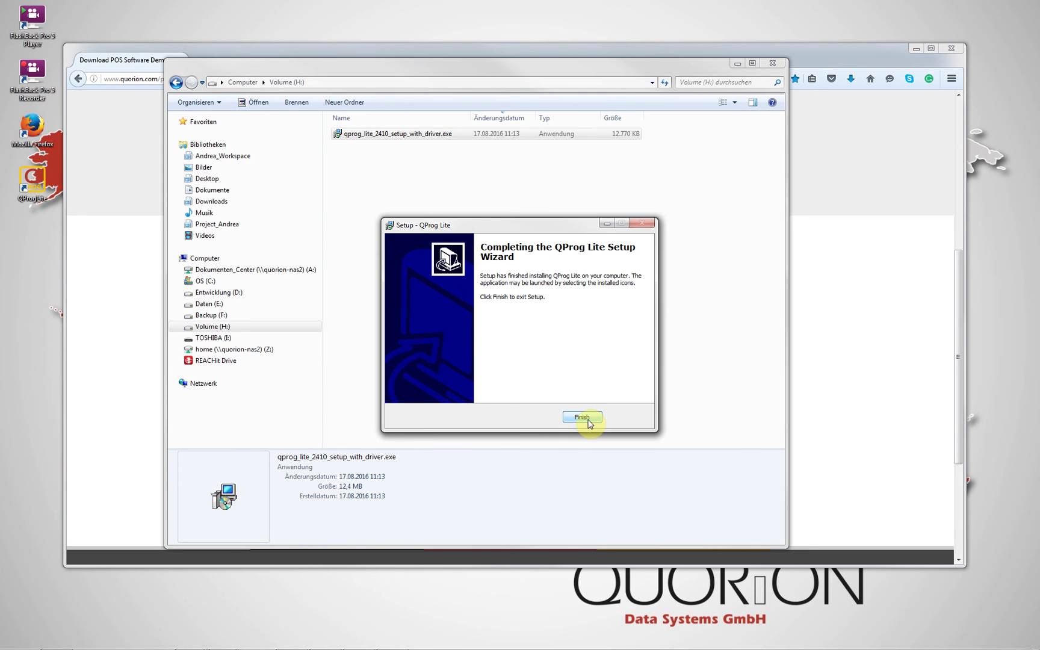
{"action": "left_click", "coordinate": [588, 419]}
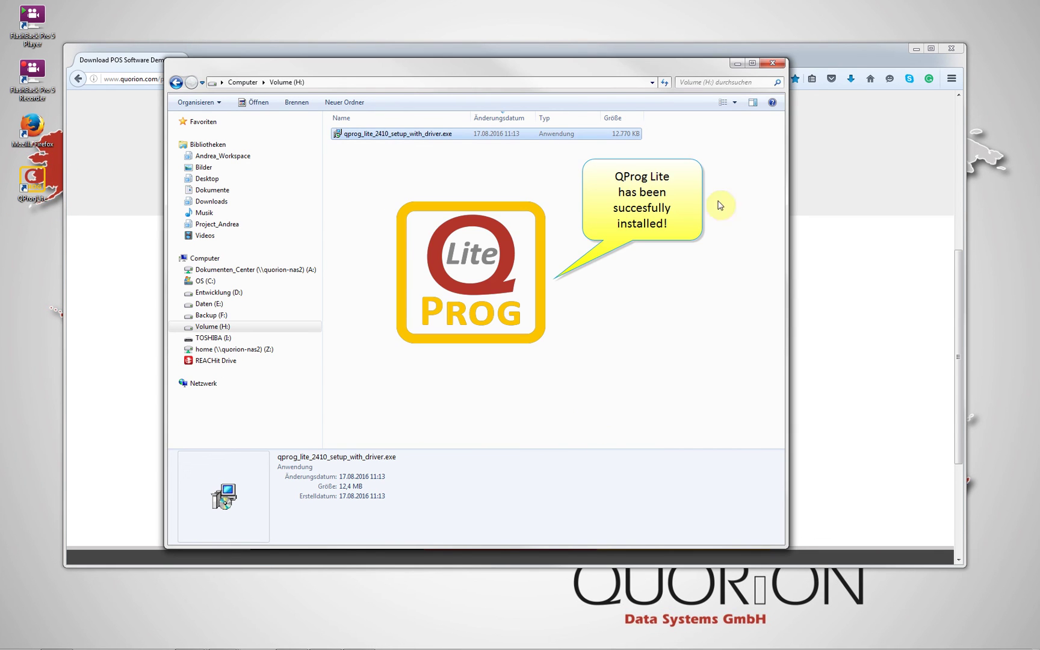
- Close the Volume (H:) window and launch QProg Lite 2.4.10.374 without loading any program
{"action": "left_click", "coordinate": [774, 64]}
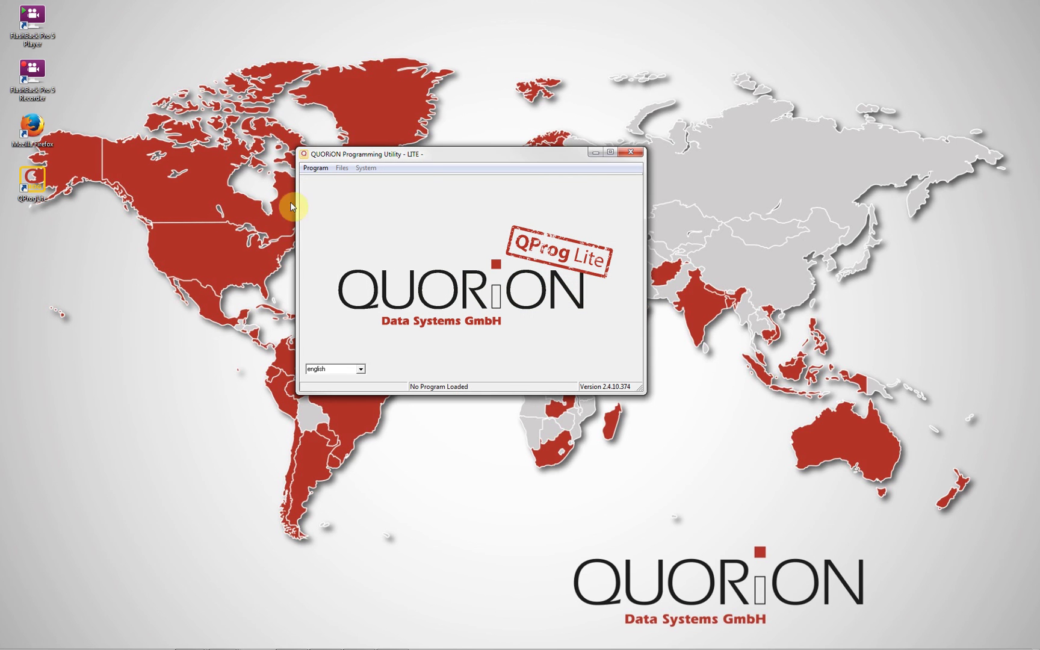
{"action": "left_click", "coordinate": [325, 170]}
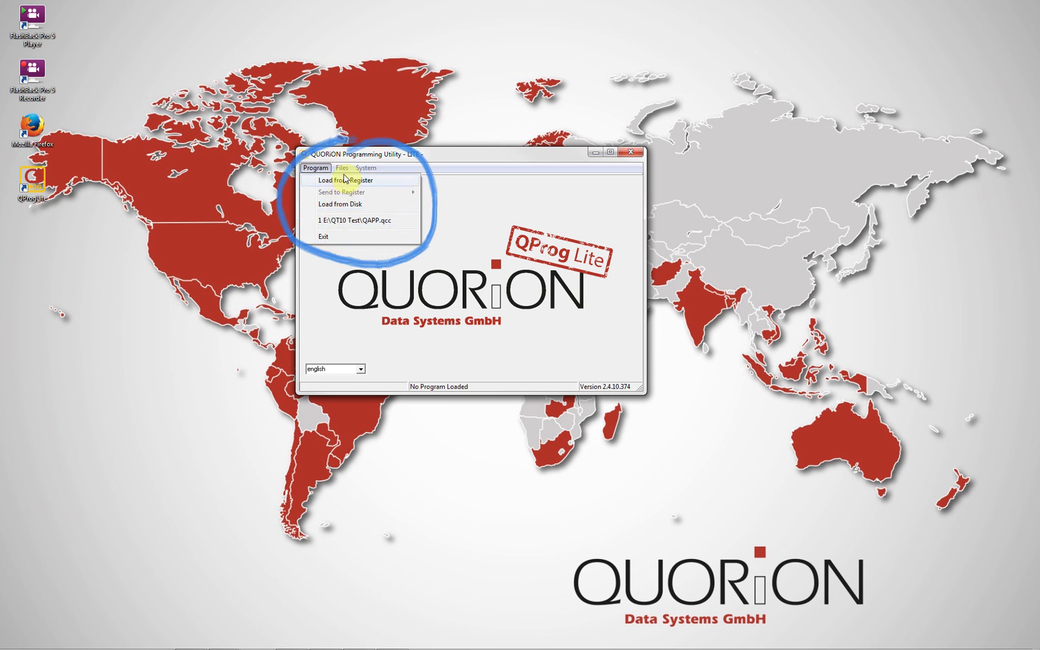
{"action": "left_click", "coordinate": [348, 179]}
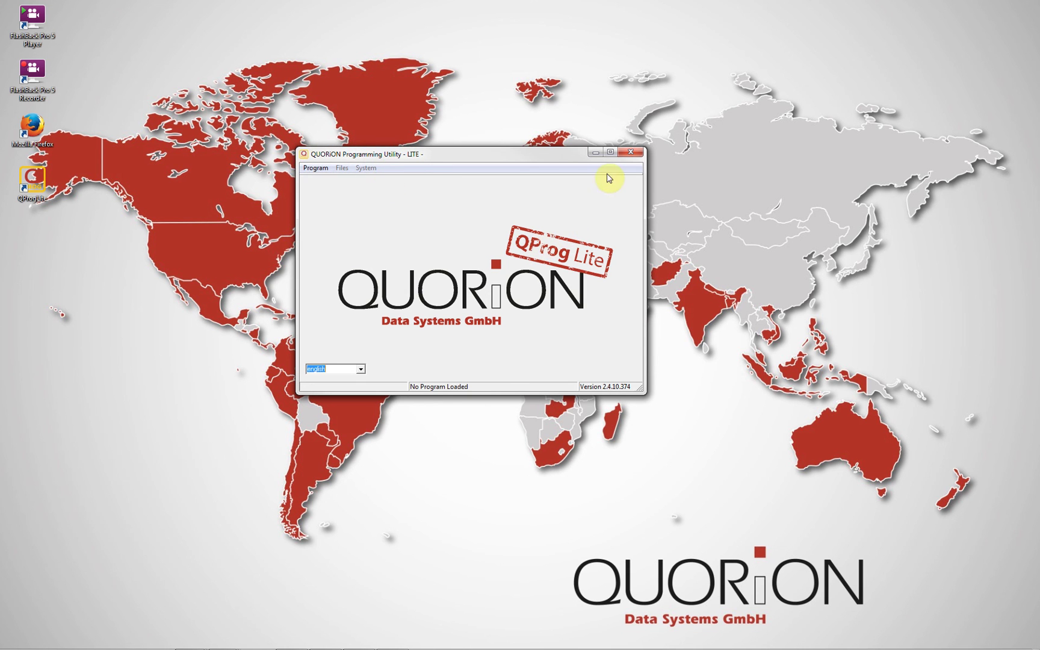